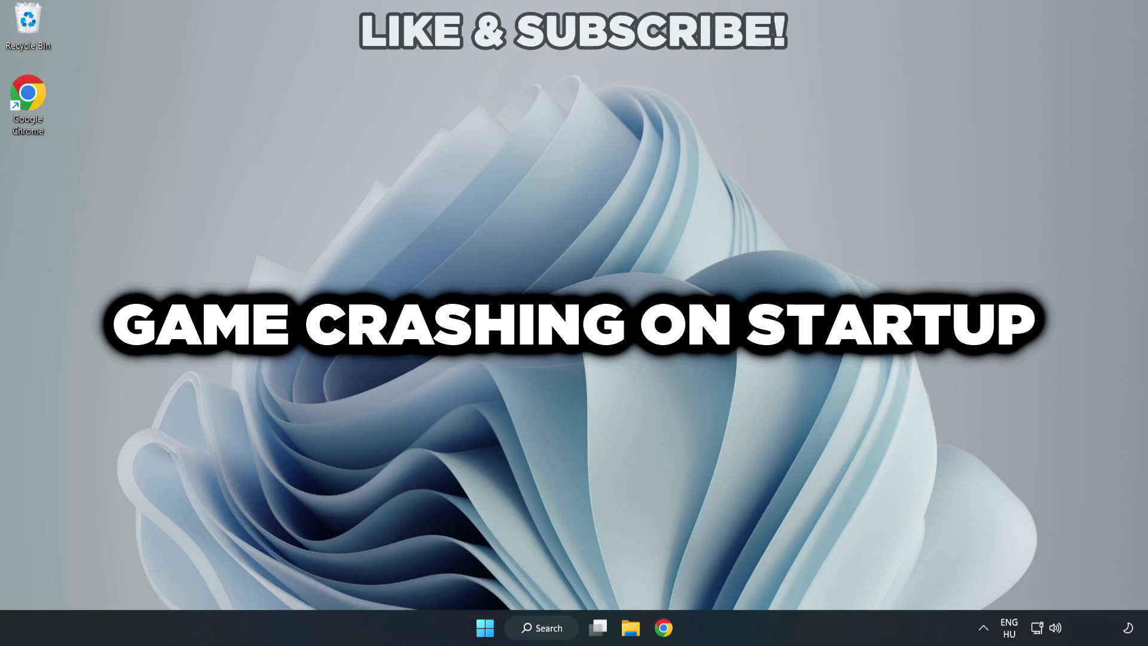
Step: Search Windows for 'device manager' and open Device Manager
left_click(549, 631)
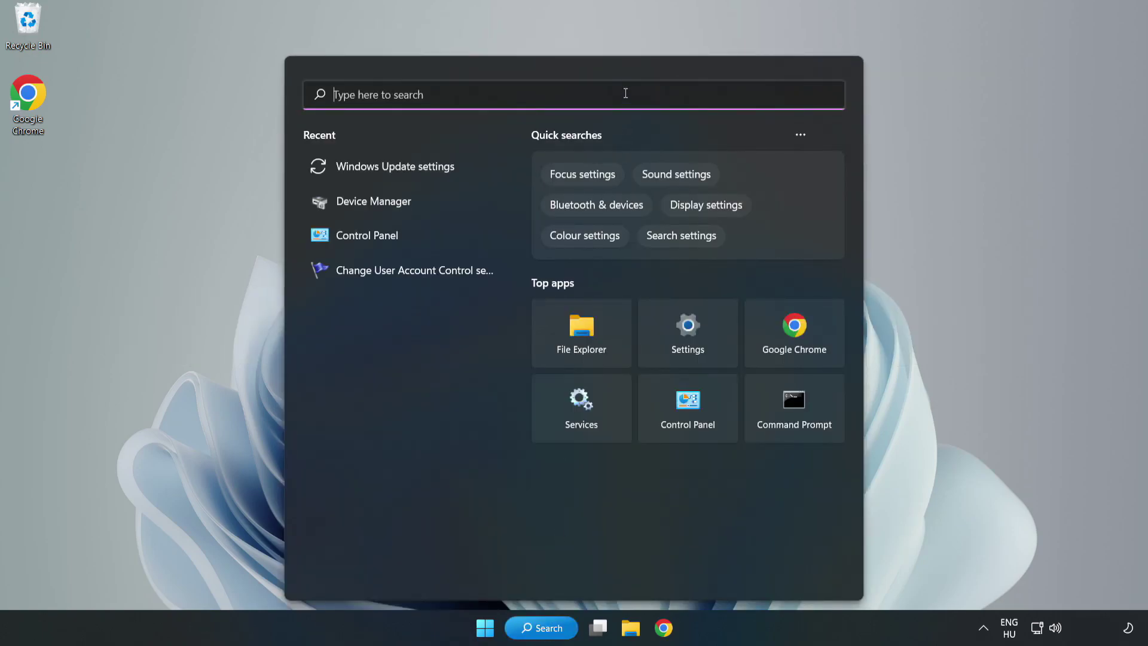
type("devi")
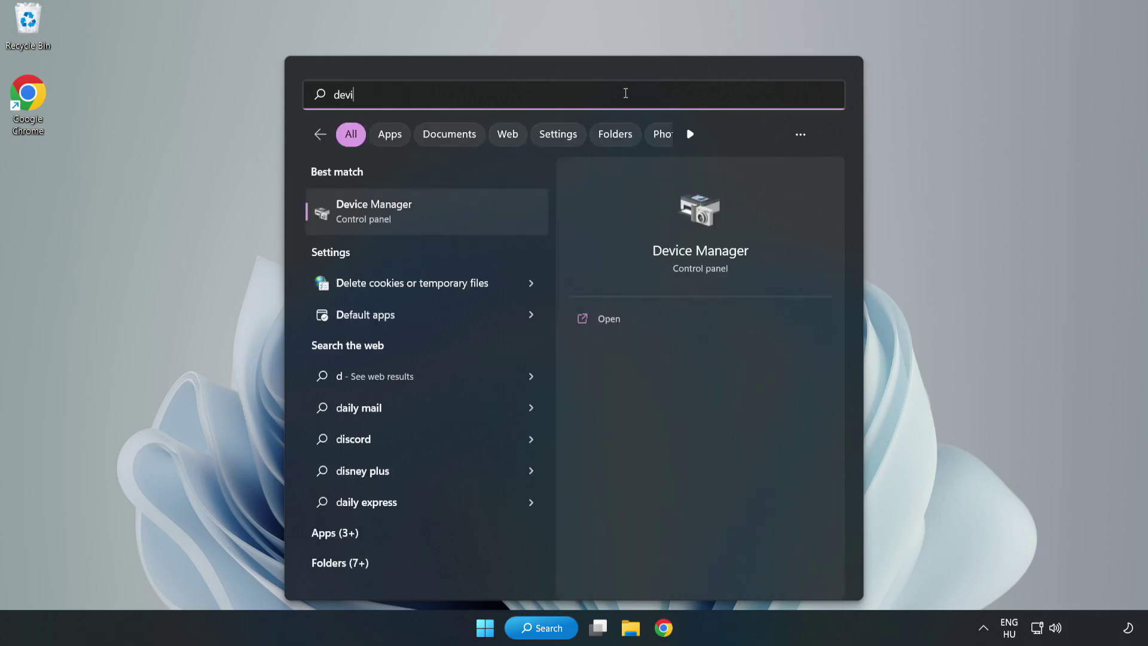
type("ce manager")
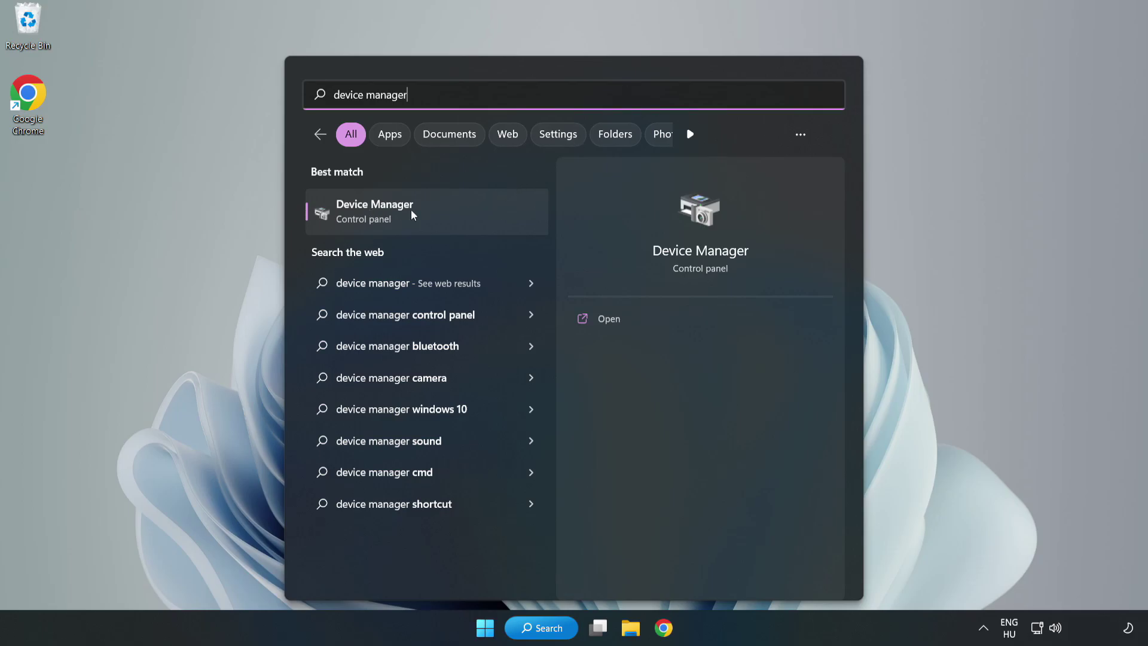
left_click(427, 221)
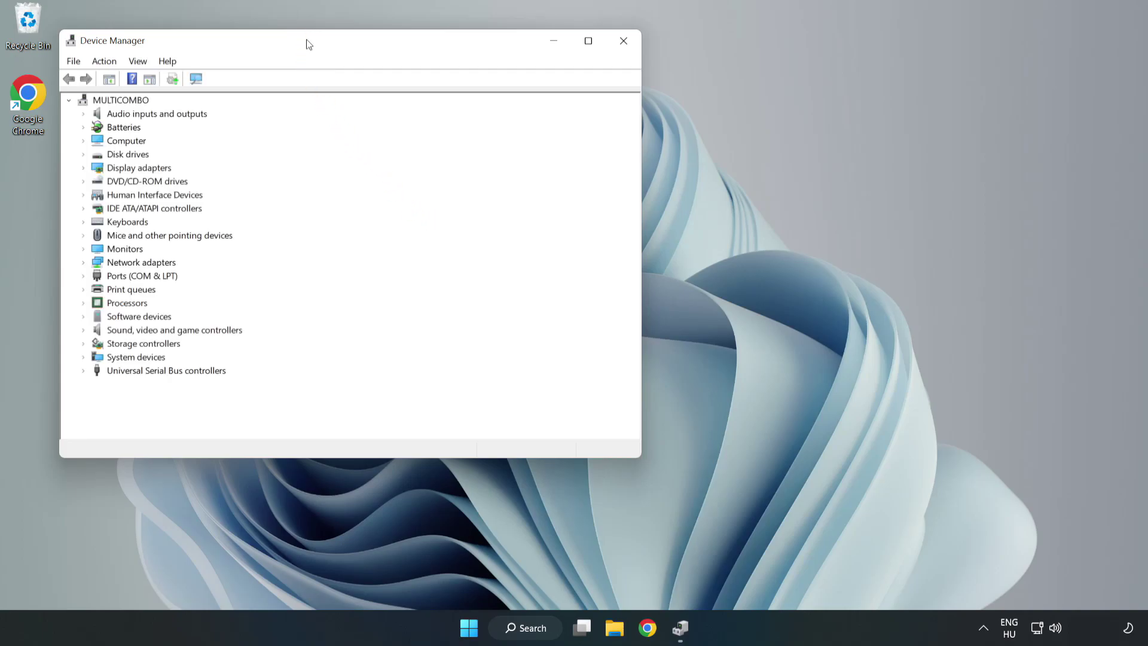
Step: Search automatically for a VMware SVGA 3D display adapter driver; the best driver is already installed
left_click_drag(309, 44, 513, 104)
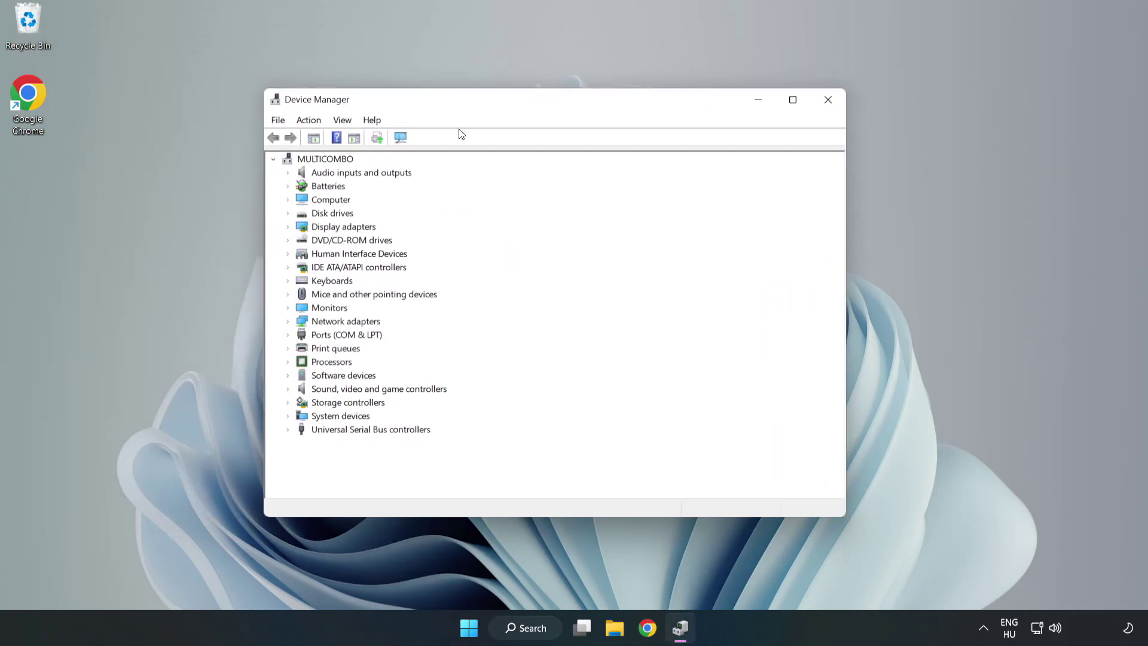
left_click(307, 228)
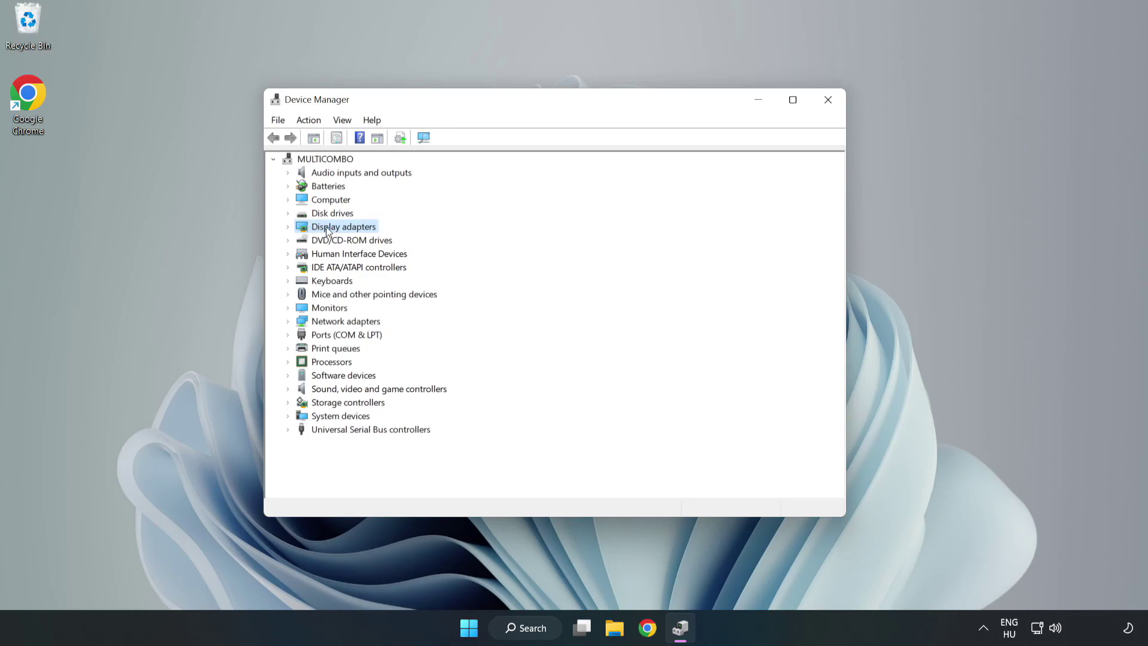
left_click(288, 227)
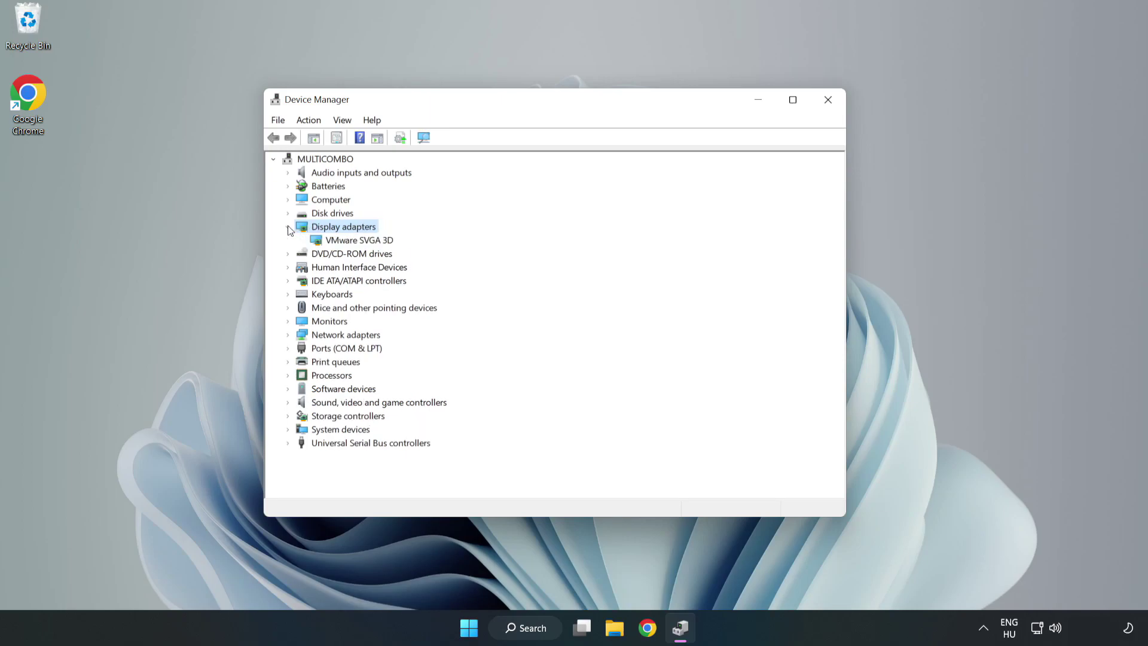
left_click(324, 245)
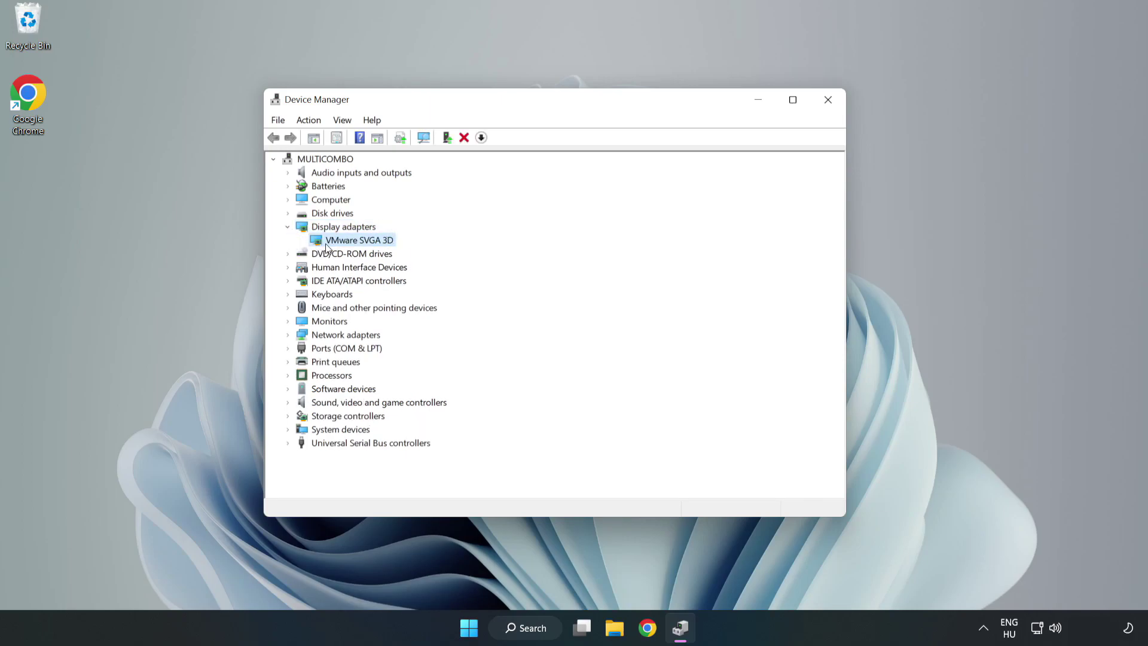
right_click(357, 243)
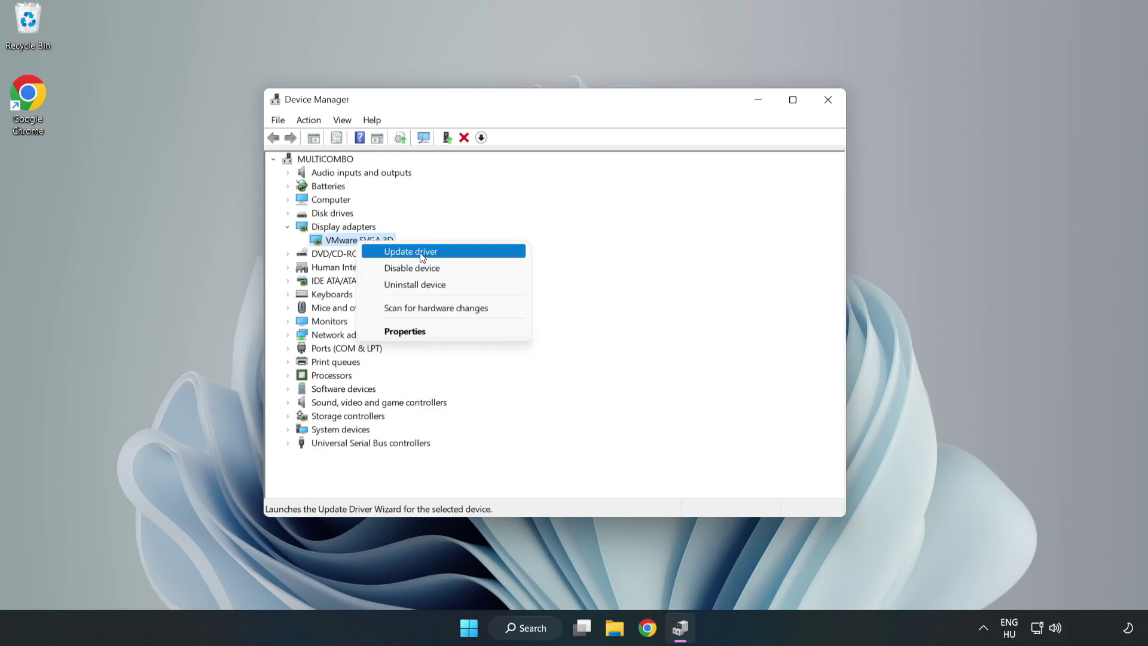
left_click(446, 257)
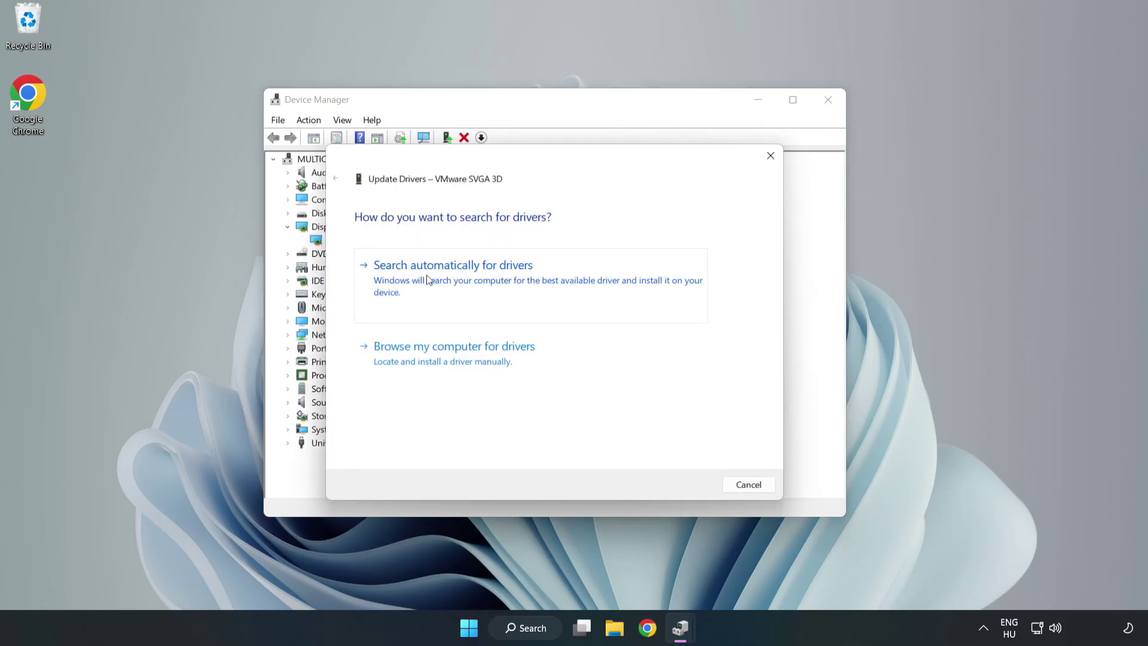
left_click(456, 280)
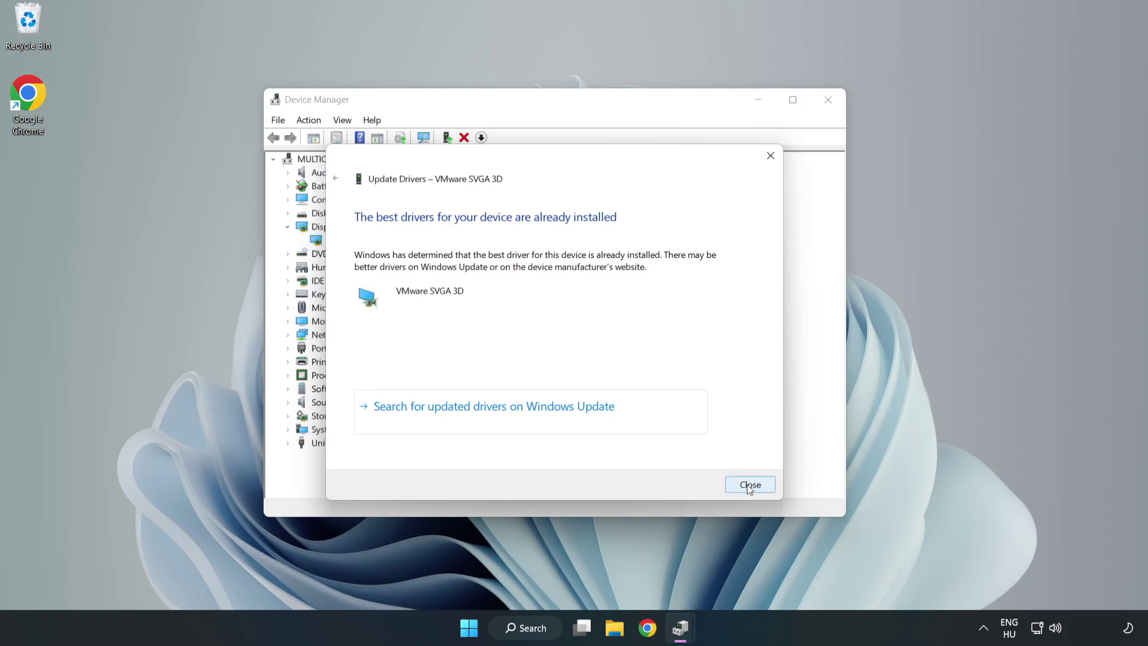
left_click(750, 485)
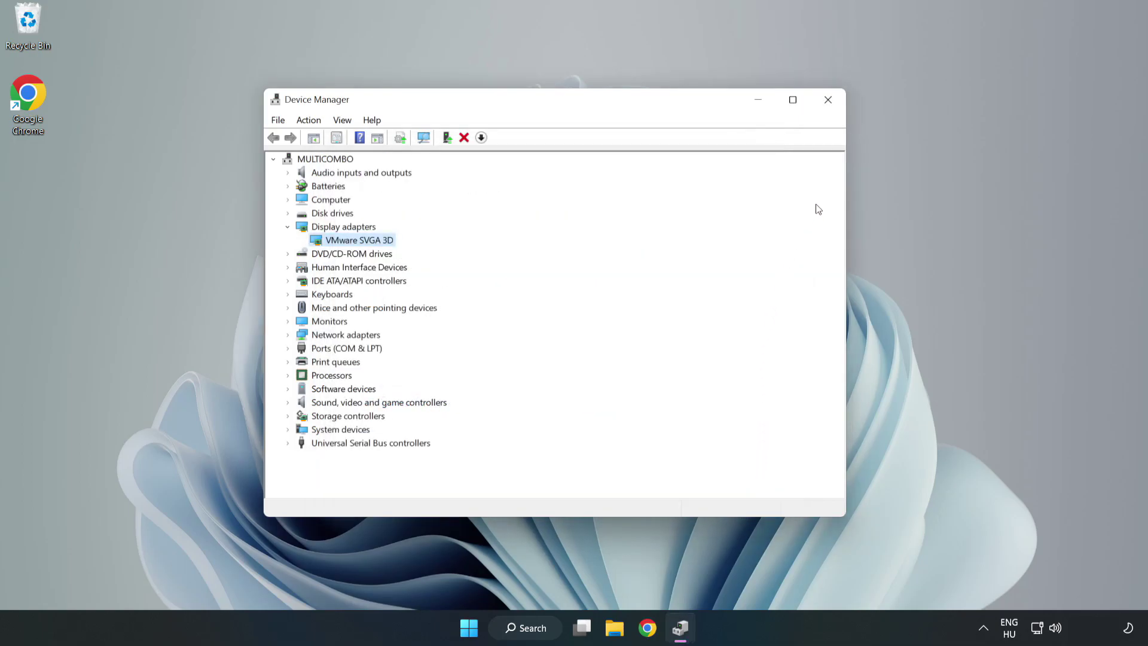
Step: Close Device Manager and search Windows for 'updates'
left_click(828, 102)
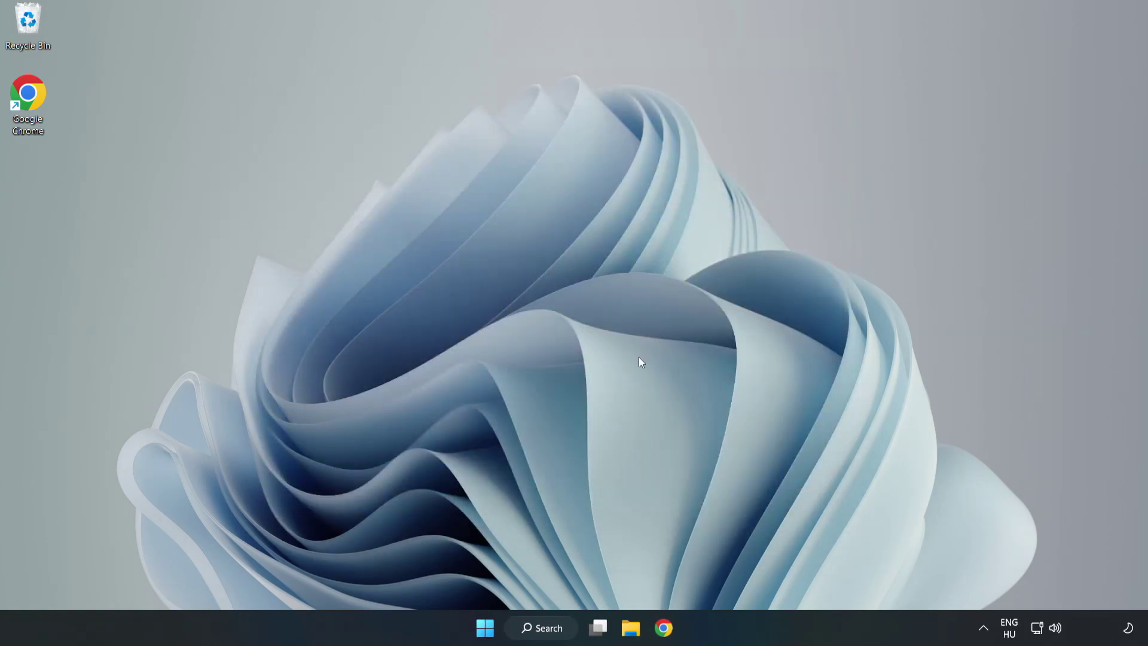
left_click(545, 629)
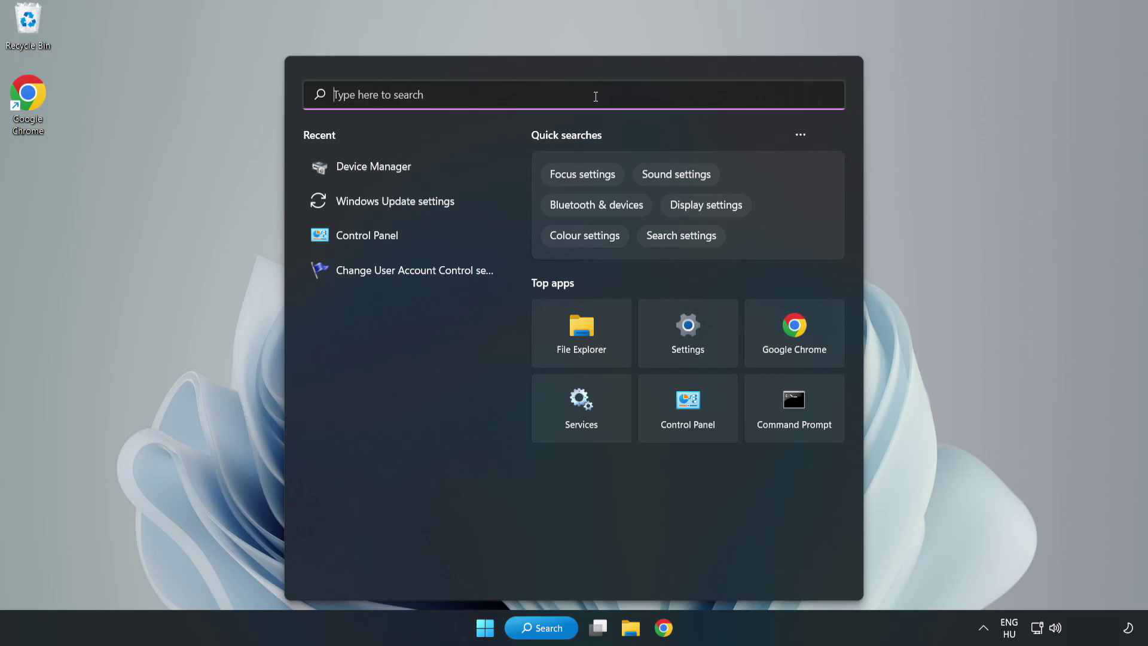
type("updates")
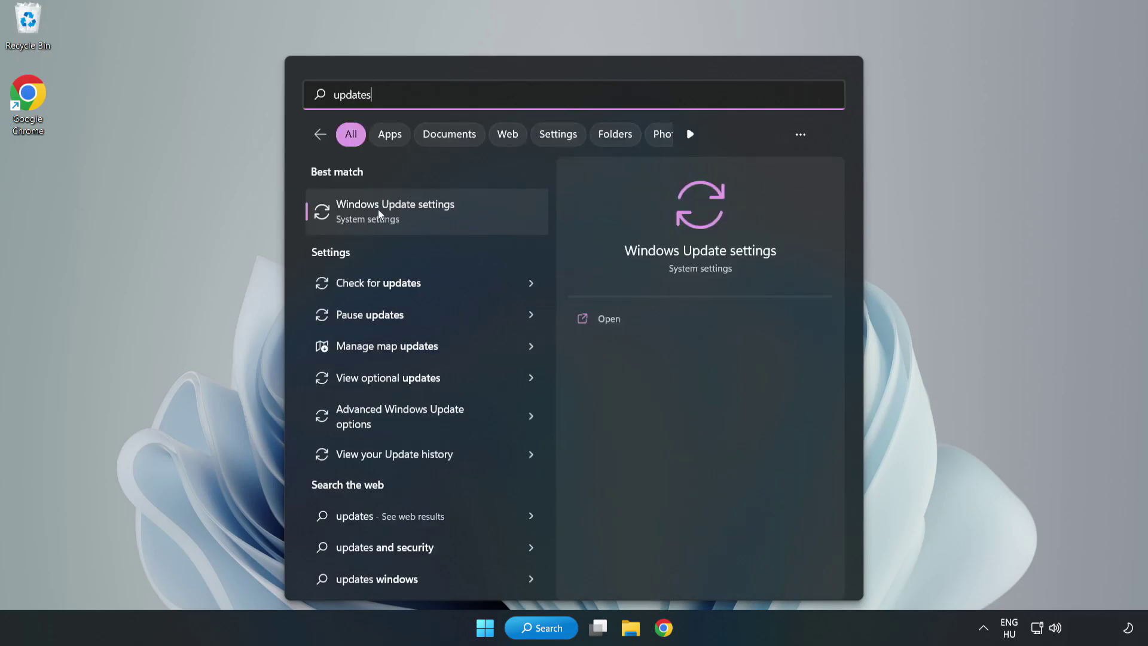
Step: Maximize Windows Update settings, check for updates, then close Settings
left_click(409, 214)
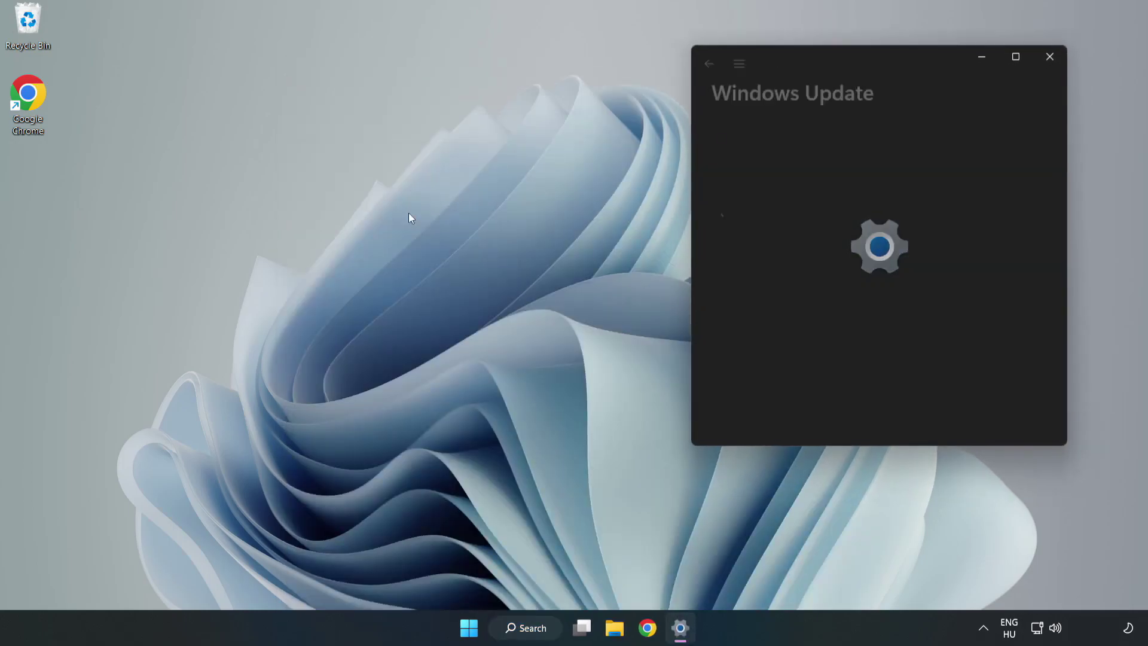
left_click(1017, 58)
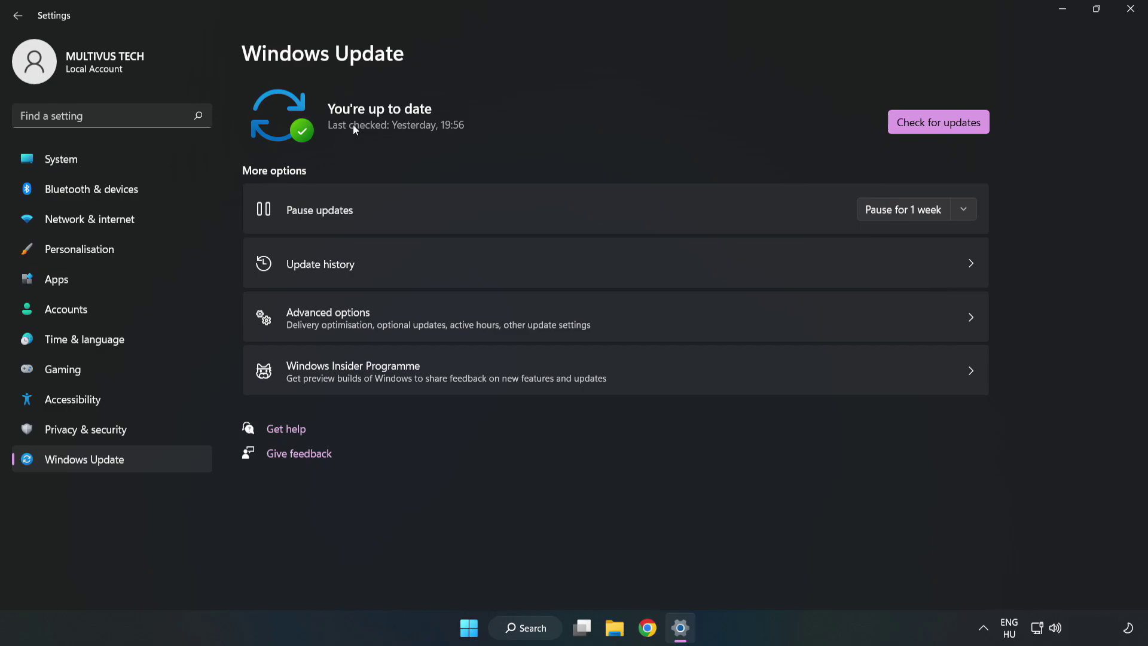
left_click(942, 125)
left_click(1131, 8)
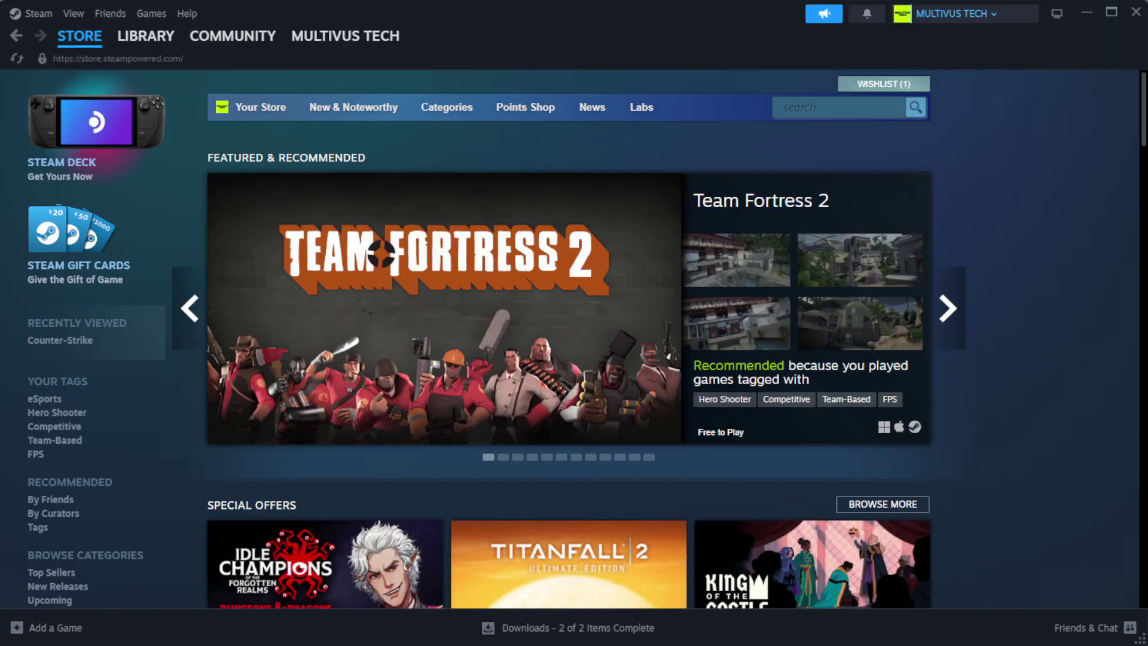
Step: Go to the Steam Library home and open Properties for YOUR NOT WORKING GAME
mouse_move(133, 45)
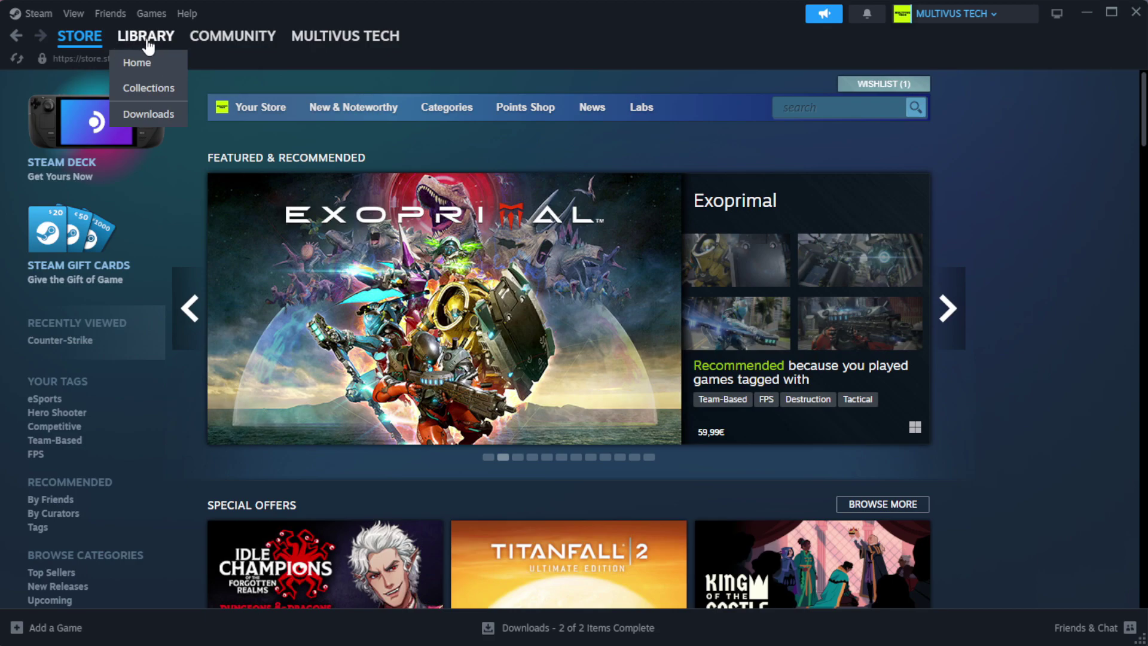
left_click(167, 63)
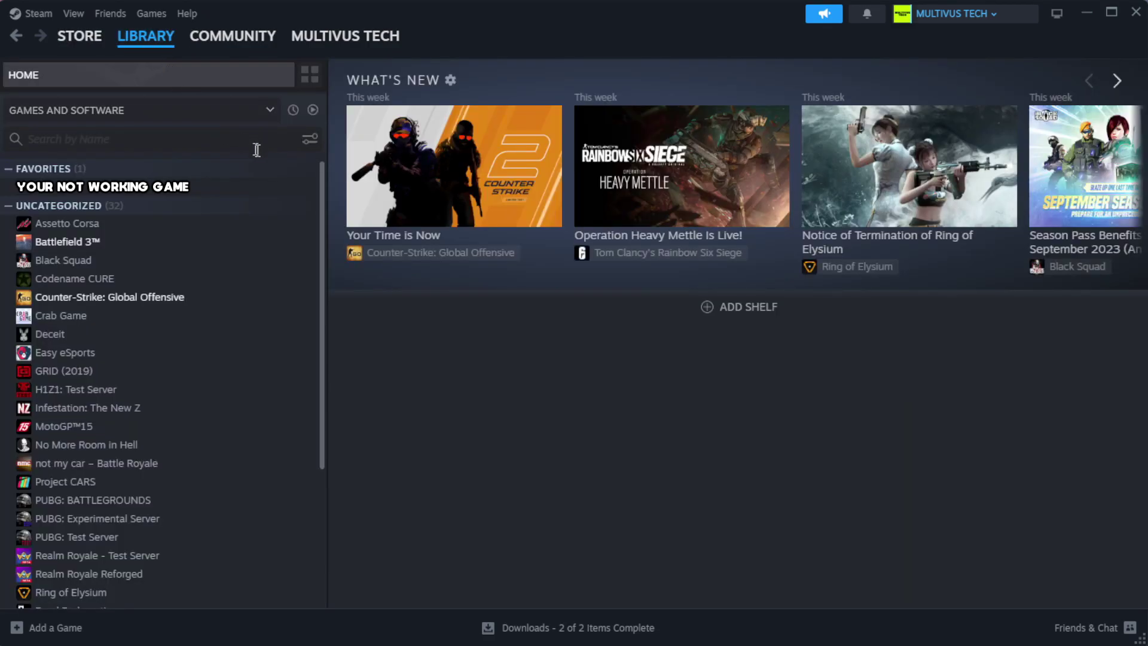
right_click(283, 189)
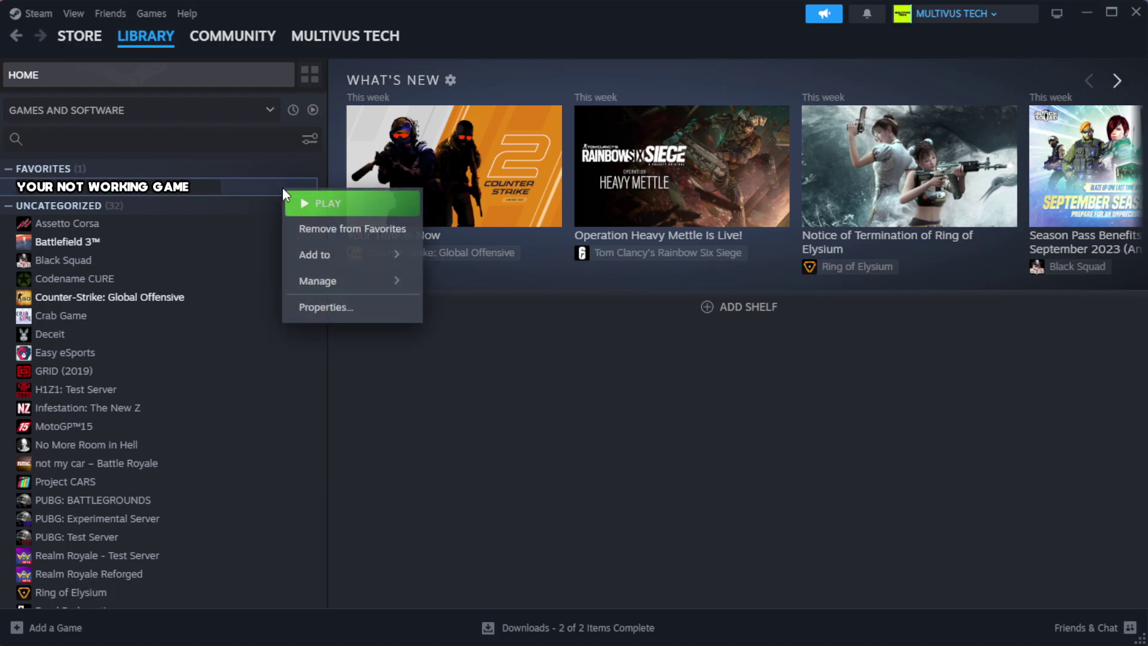
left_click(363, 310)
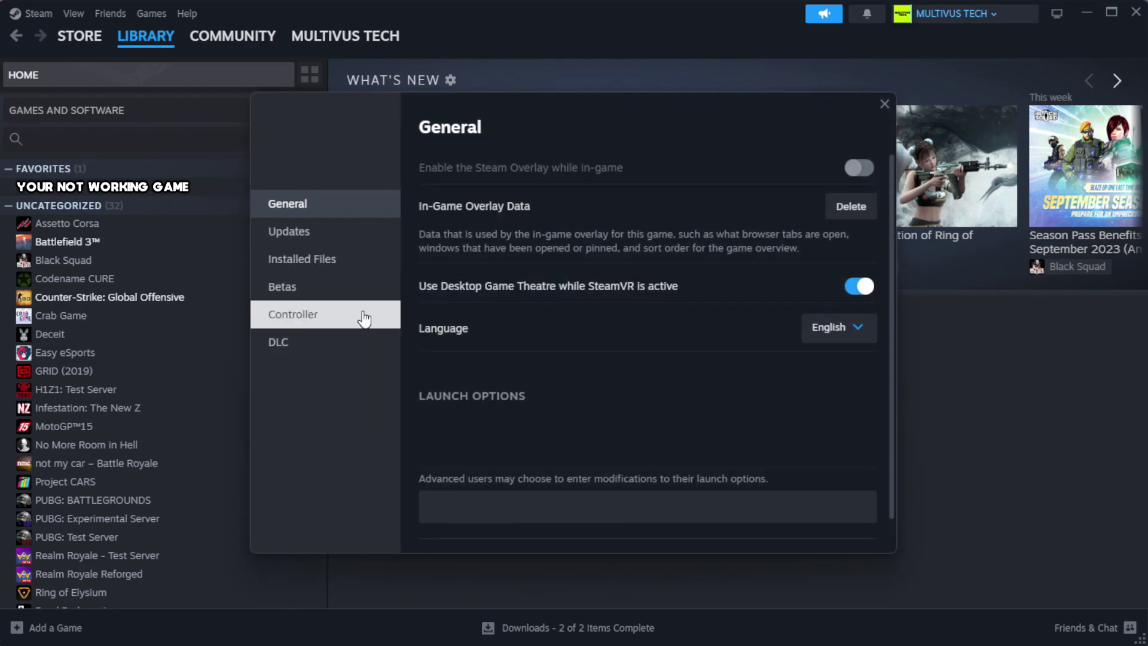
Step: Verify the game's installed files, with all 1039 files validated
left_click(377, 272)
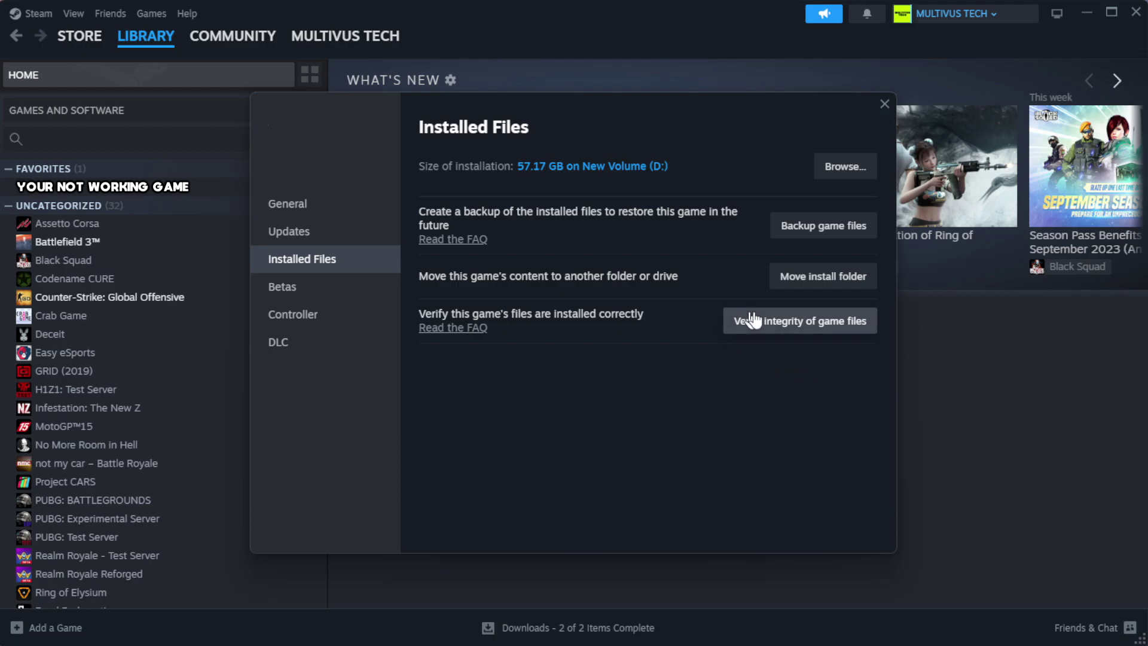
left_click(807, 333)
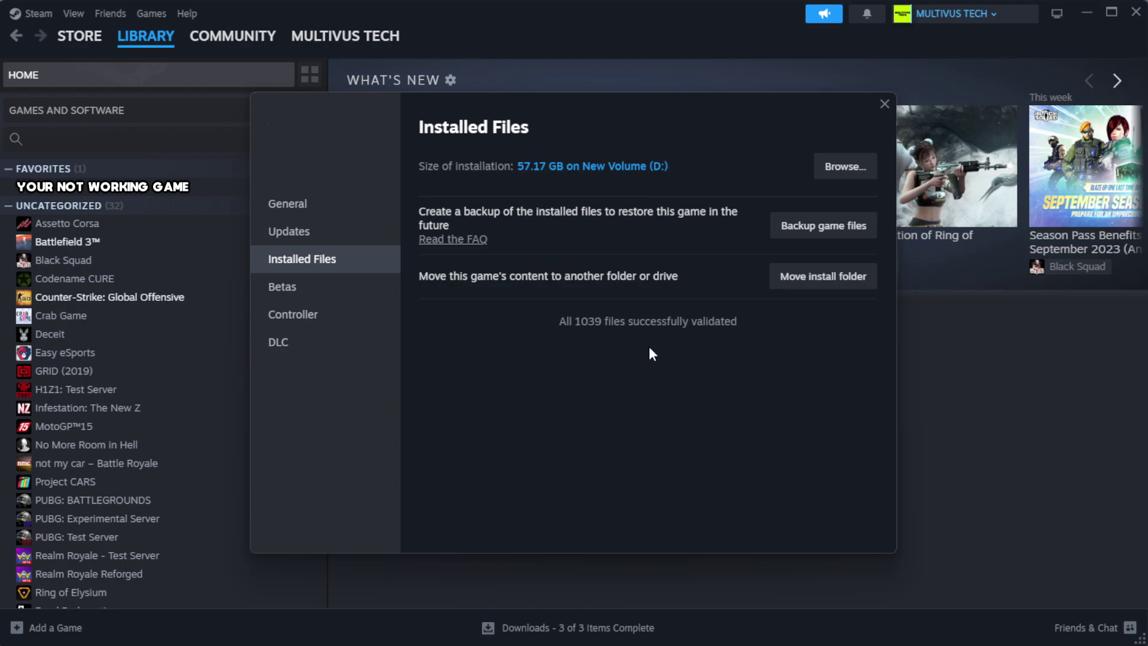
Step: Open the Properties of the YOUR NOT WORKING GAME shortcut in its install folder
left_click(839, 167)
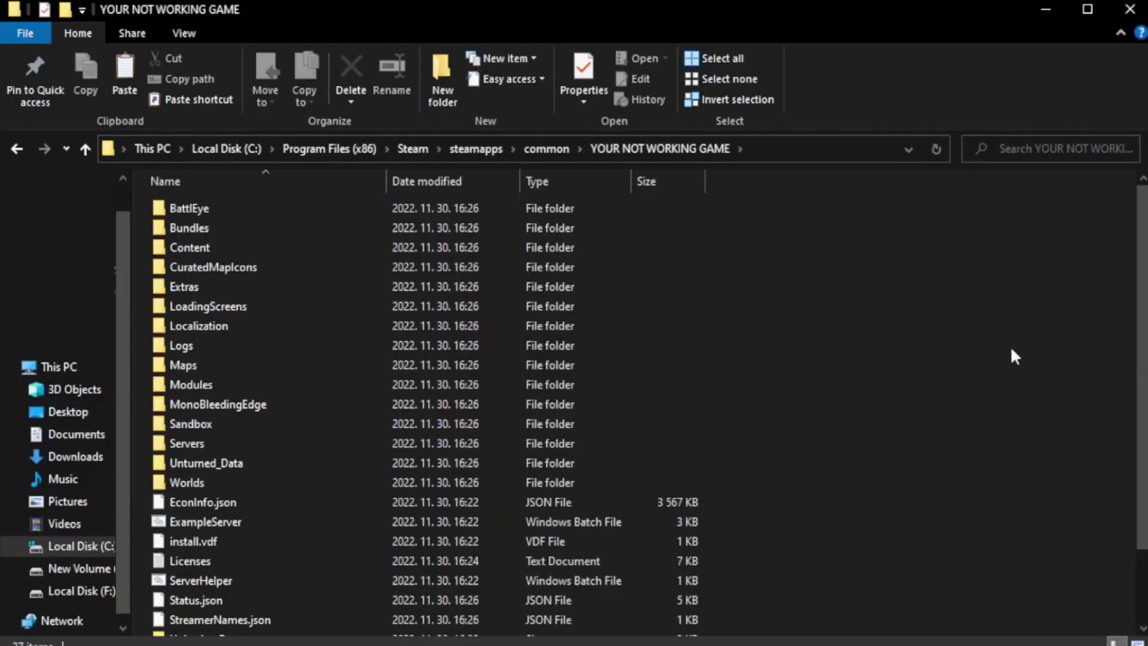
scroll(1145, 427, "down", 2)
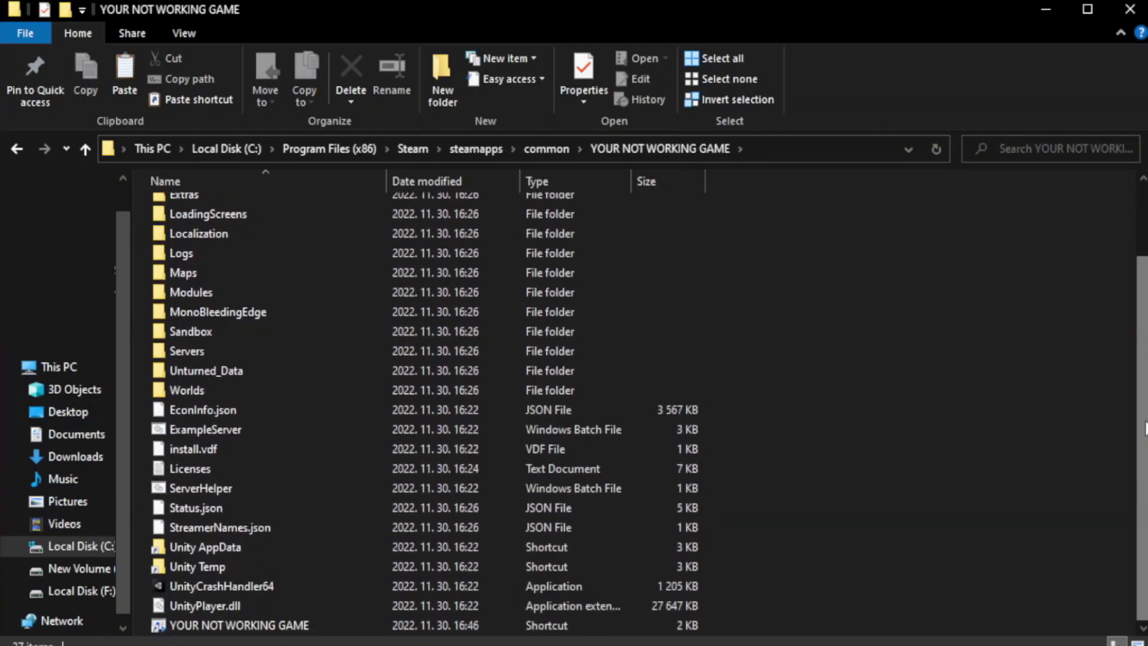
left_click(478, 626)
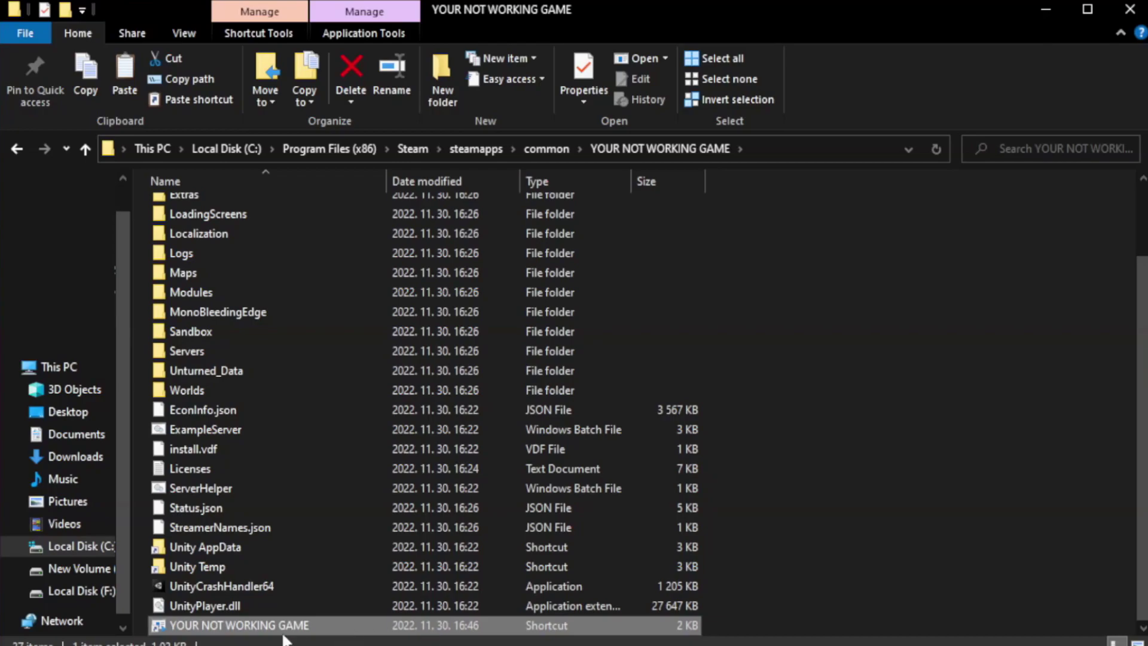
right_click(383, 626)
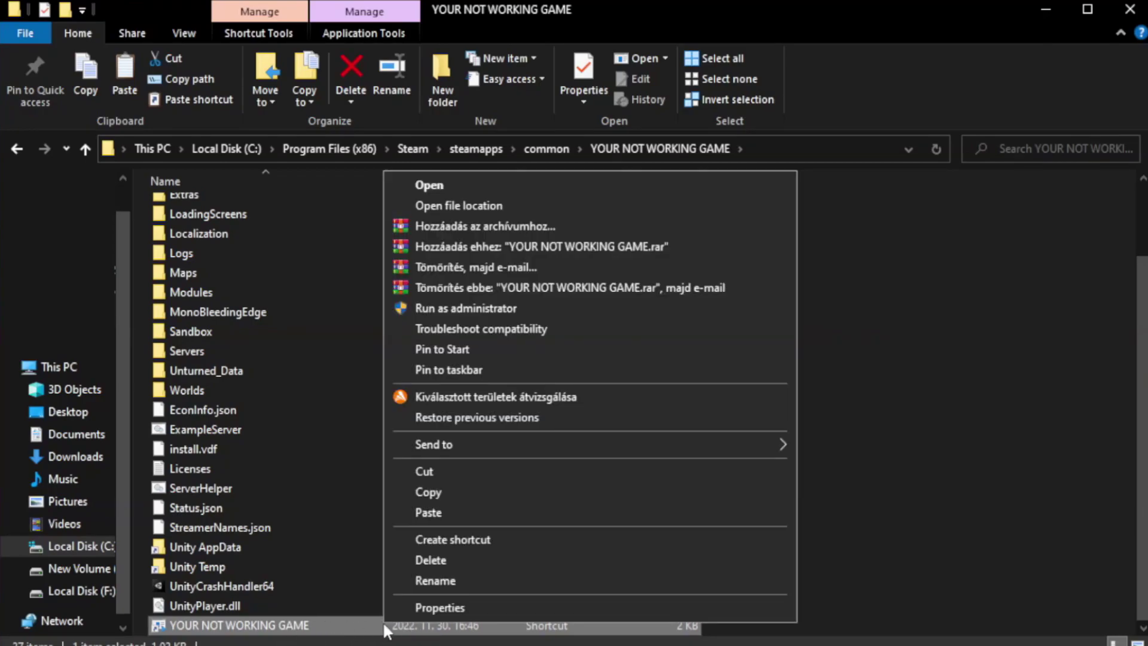
left_click(584, 603)
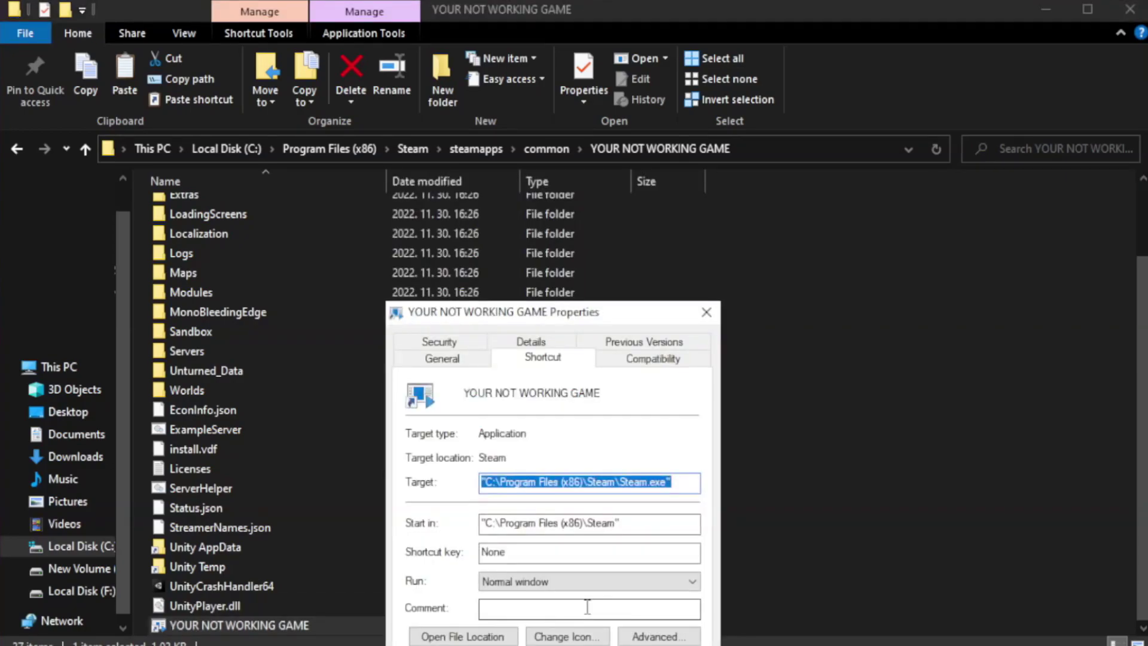
left_click_drag(577, 321, 578, 119)
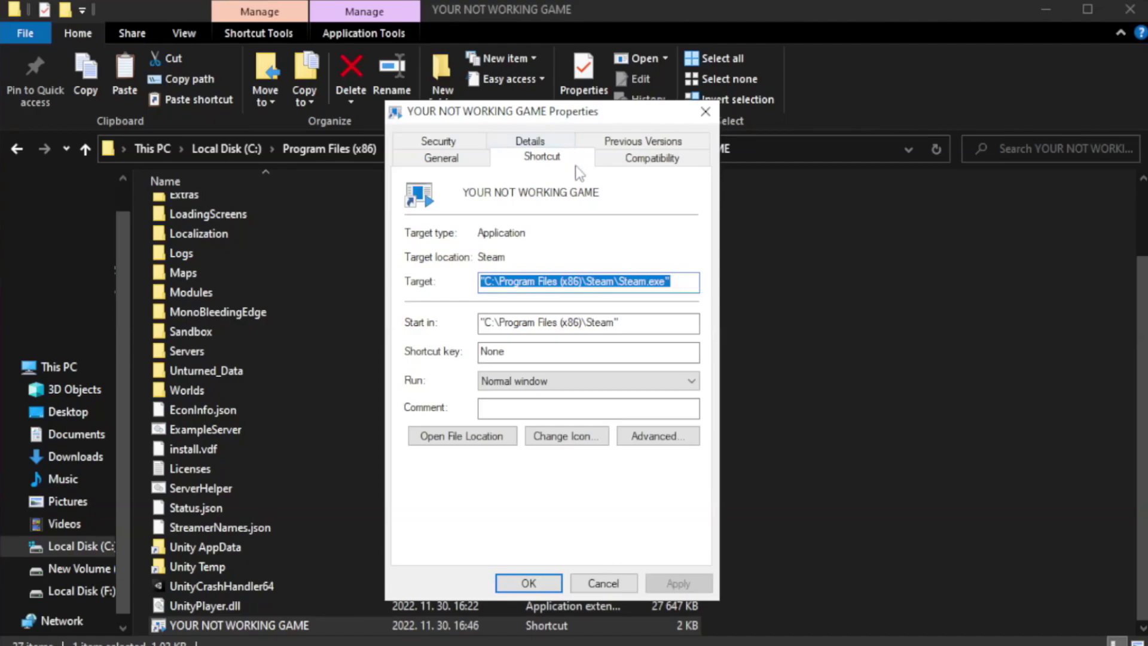
Step: Set Windows 8 compatibility mode, disable fullscreen optimizations, run as administrator, and apply
left_click(648, 159)
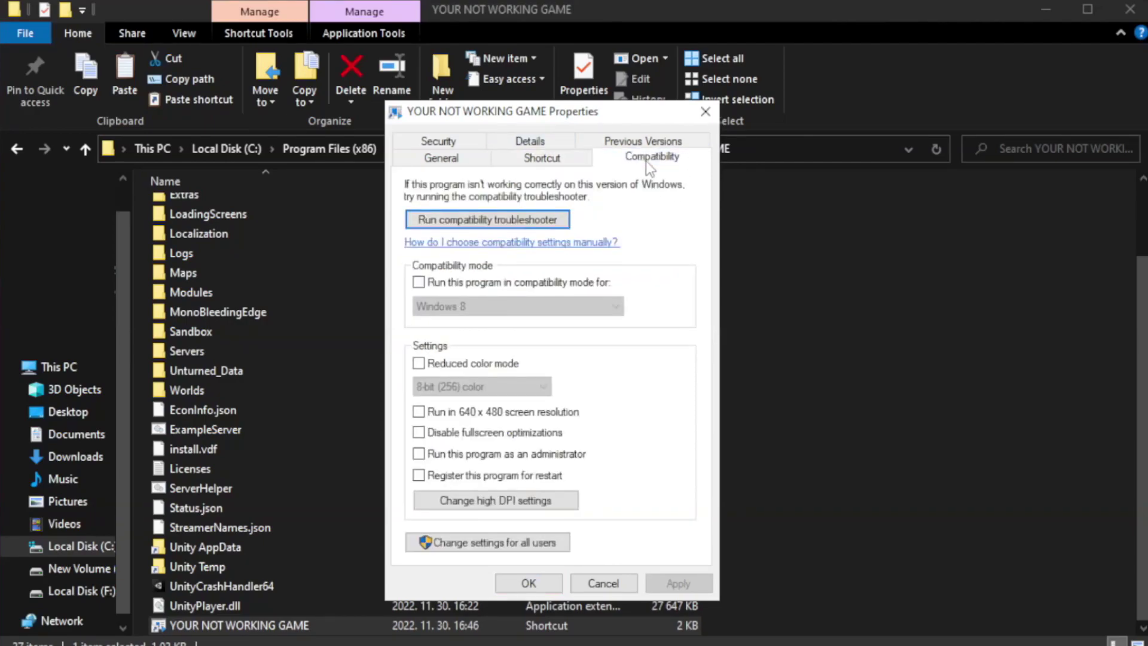
left_click(464, 285)
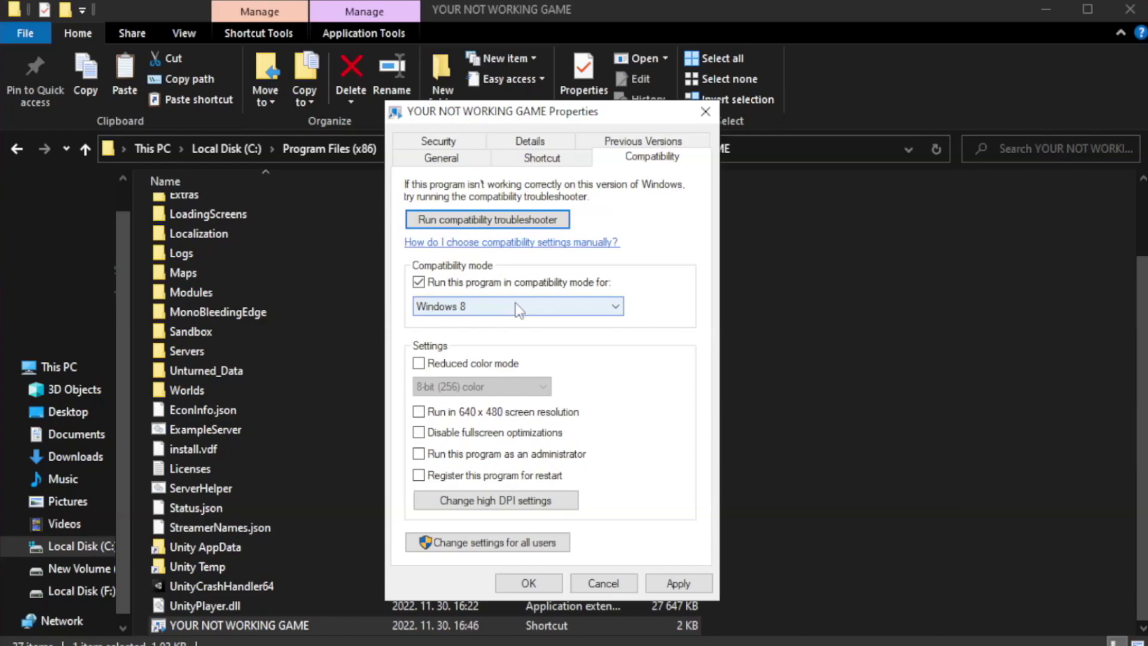
left_click(469, 306)
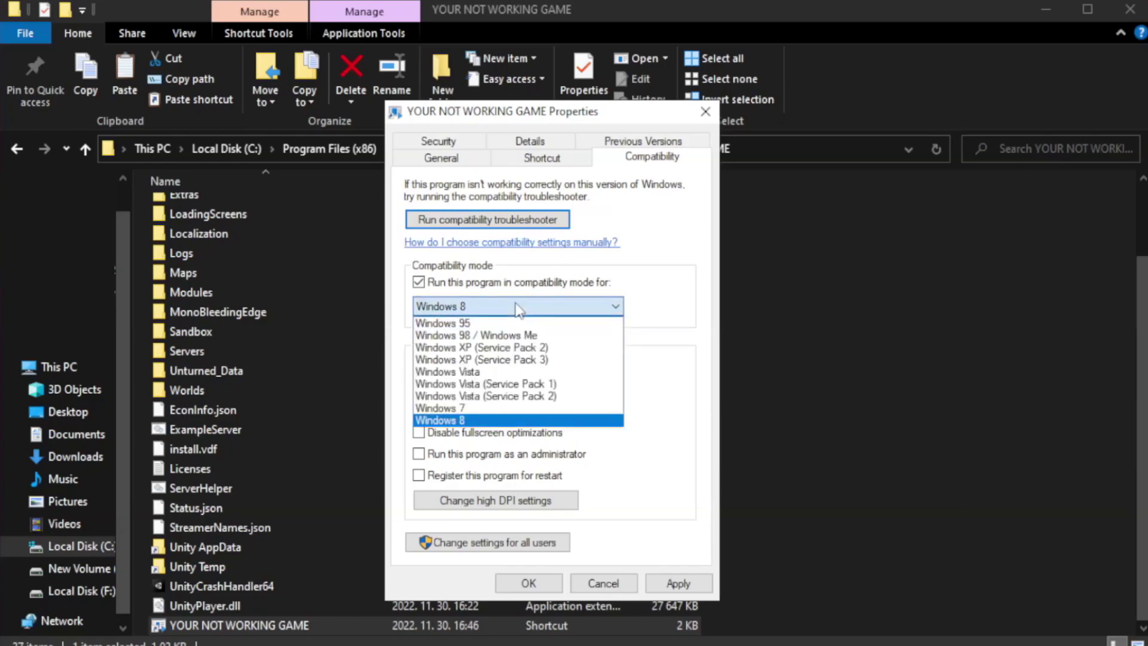
left_click(487, 420)
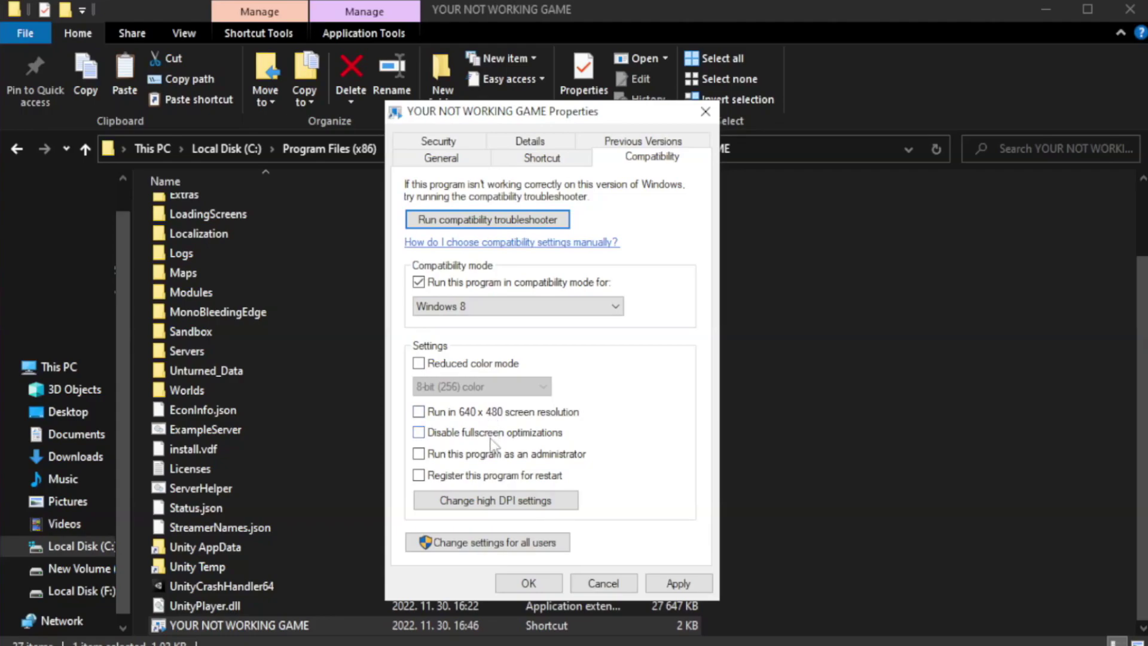
left_click(448, 440)
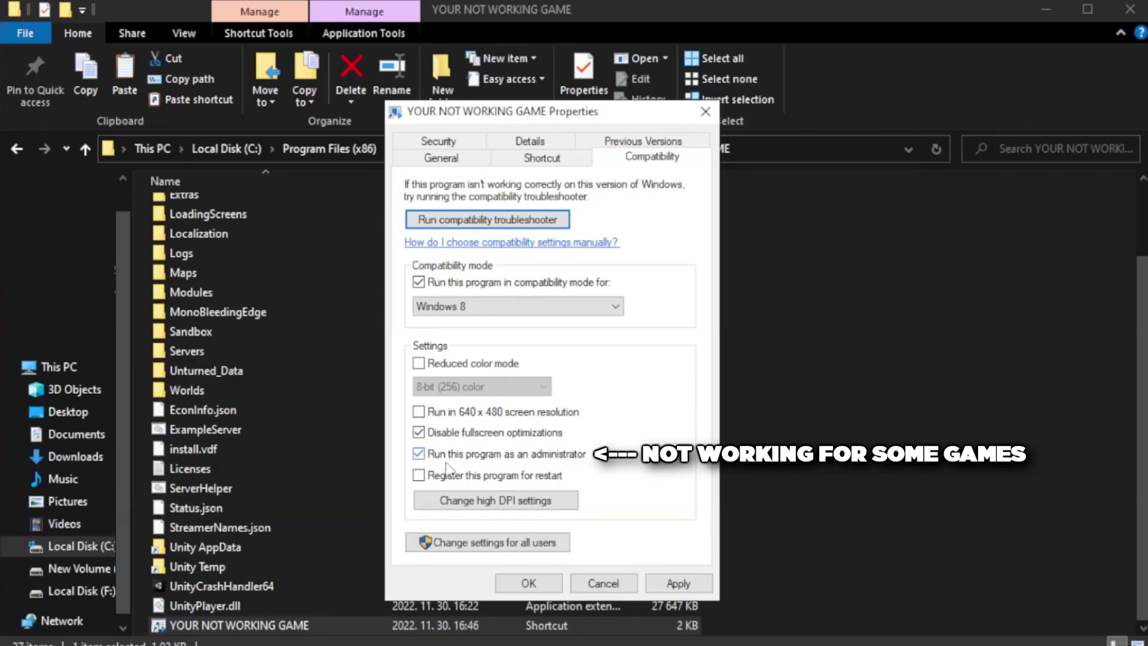
left_click(686, 584)
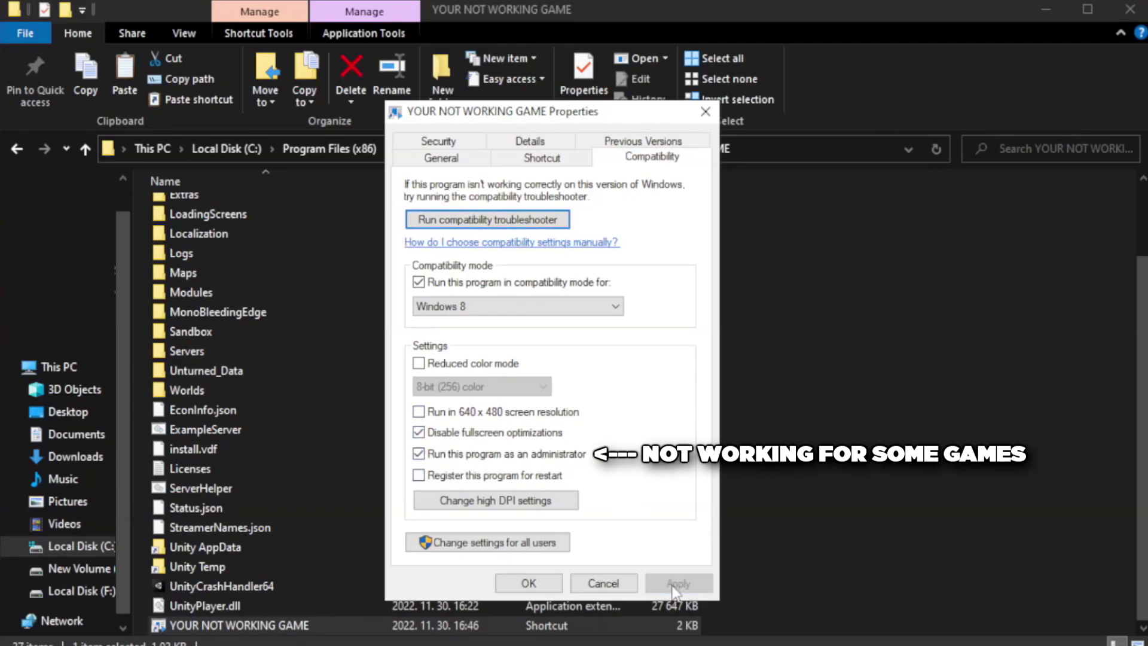
left_click(527, 584)
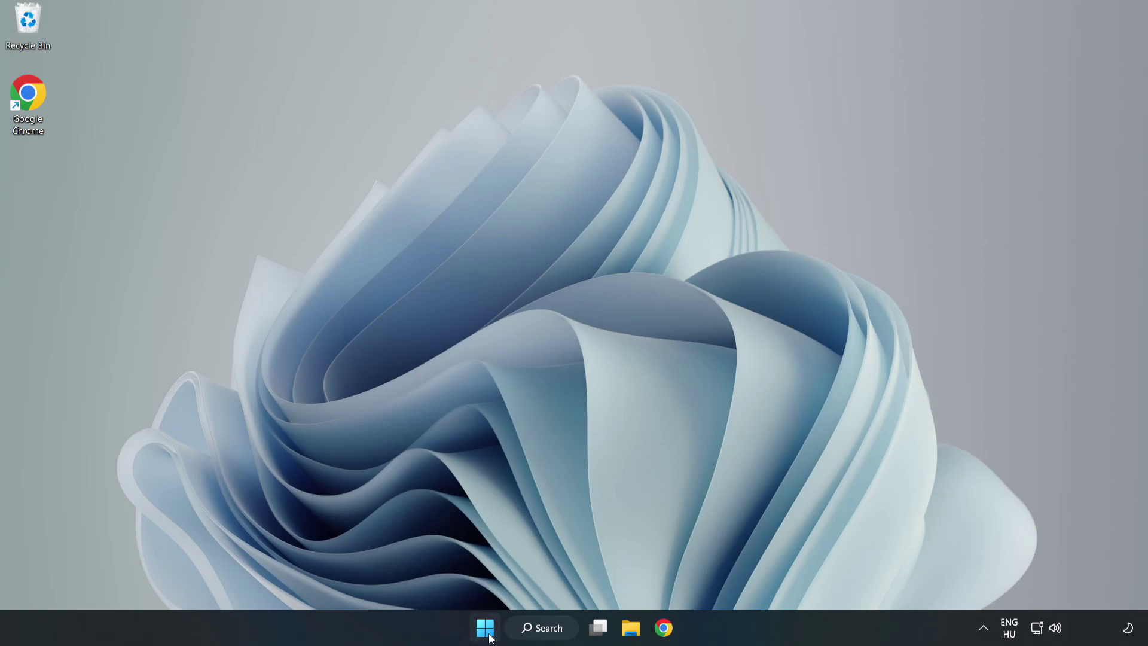
Step: Disable Cortana, Microsoft Edge, Microsoft Teams and Phone Link in Task Manager's startup apps
right_click(486, 629)
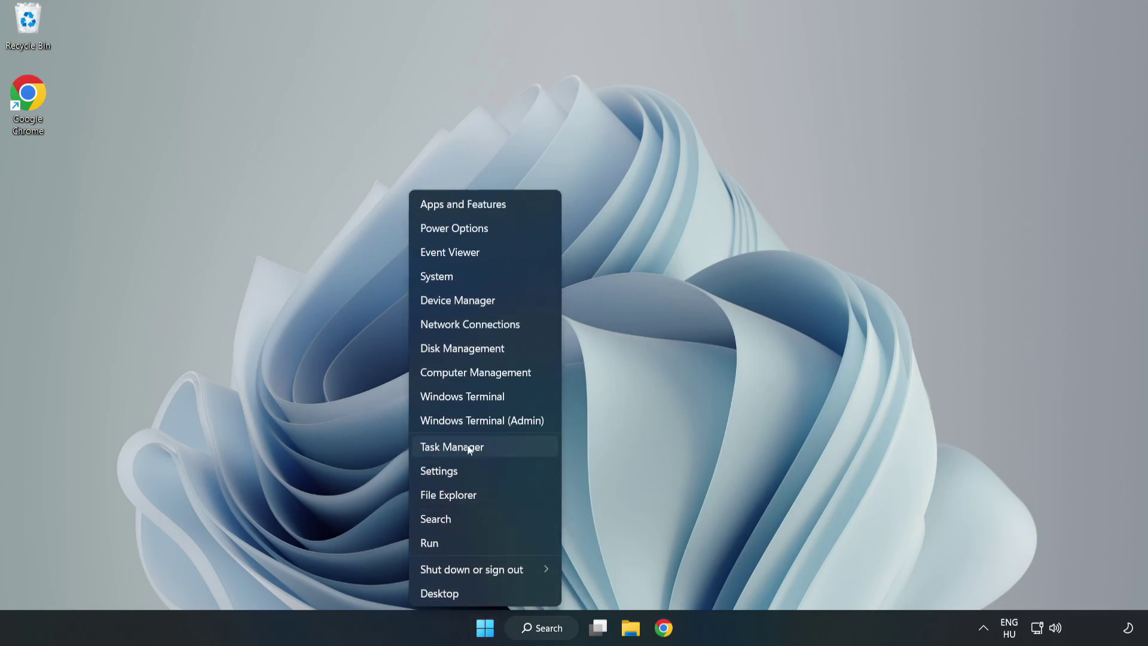
left_click(484, 449)
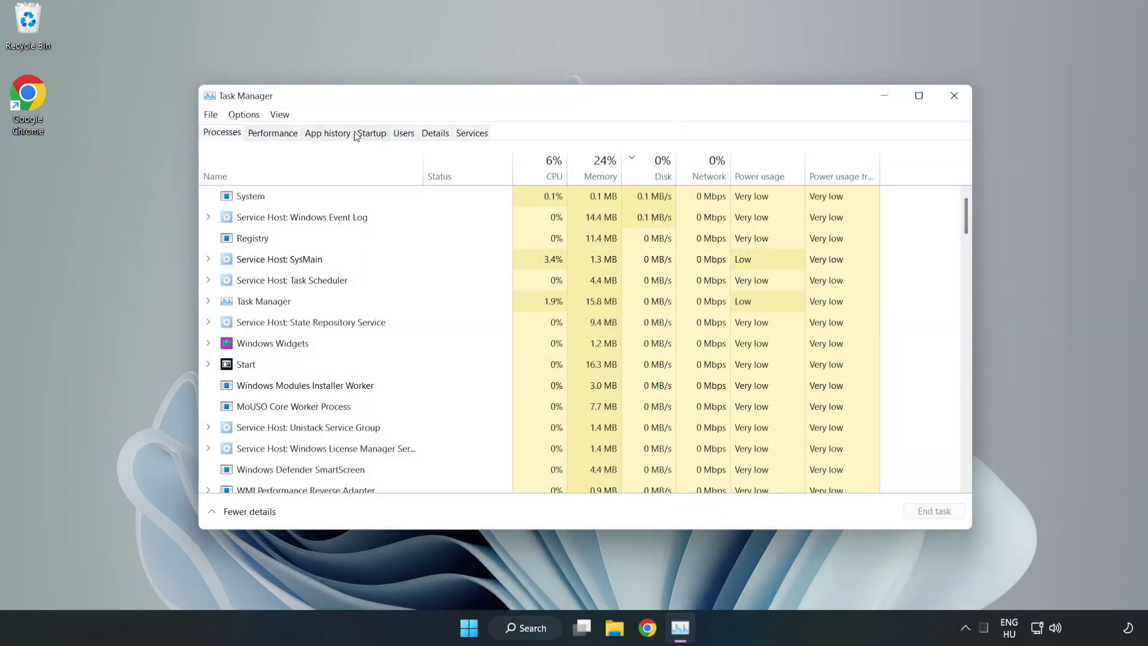
left_click(372, 134)
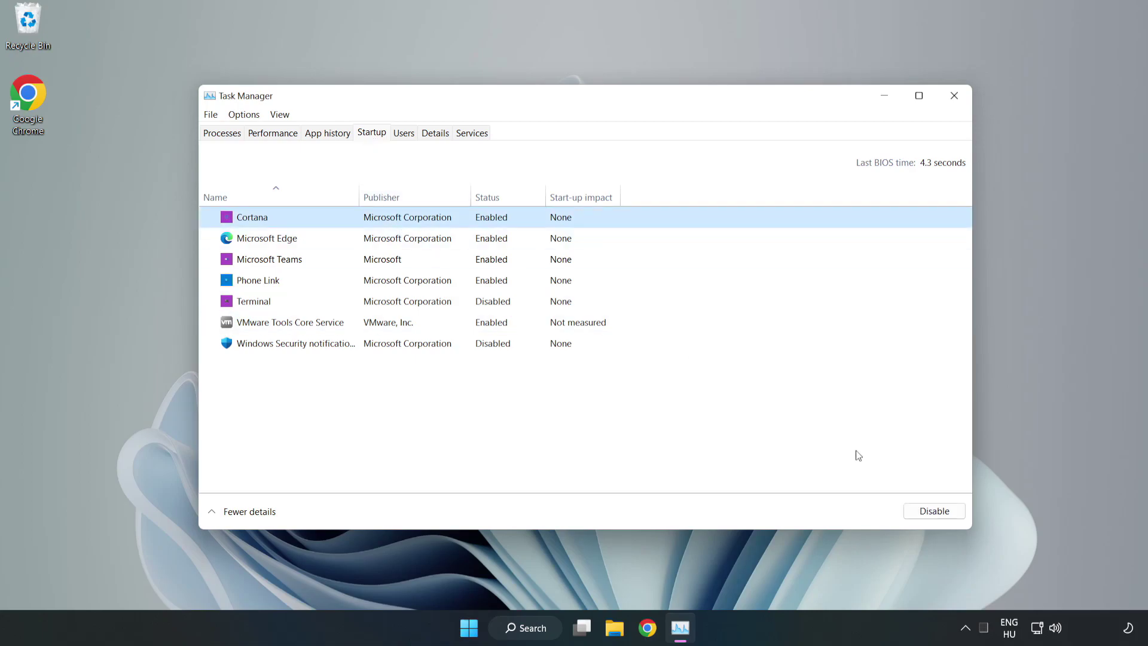
left_click(936, 511)
left_click(502, 240)
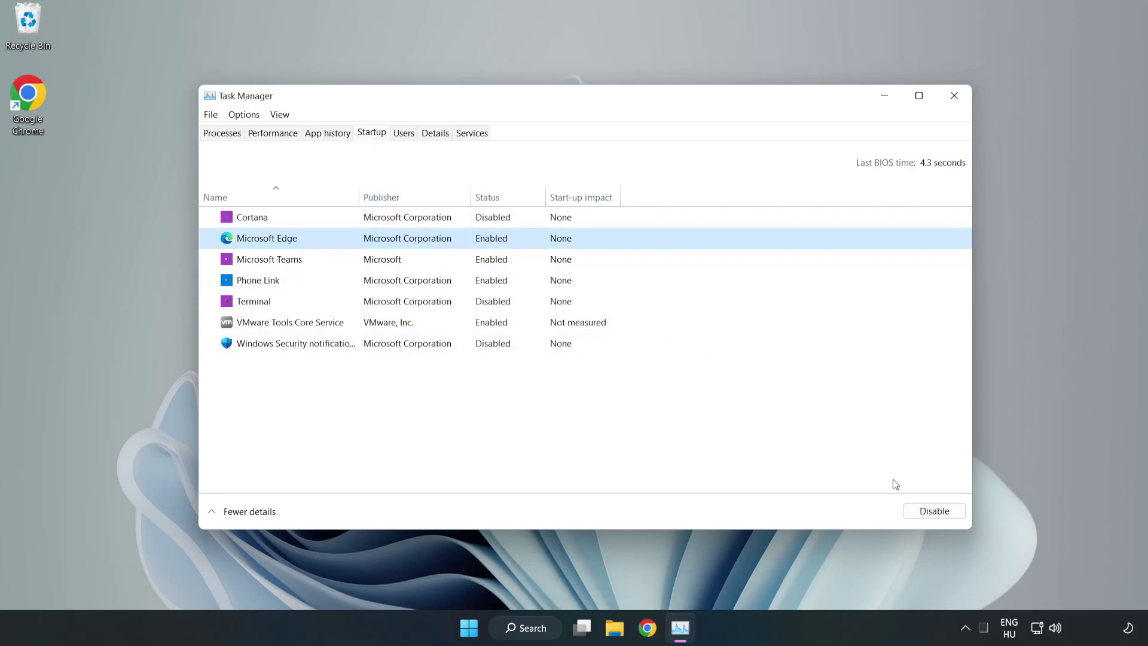
left_click(931, 511)
left_click(390, 260)
left_click(915, 509)
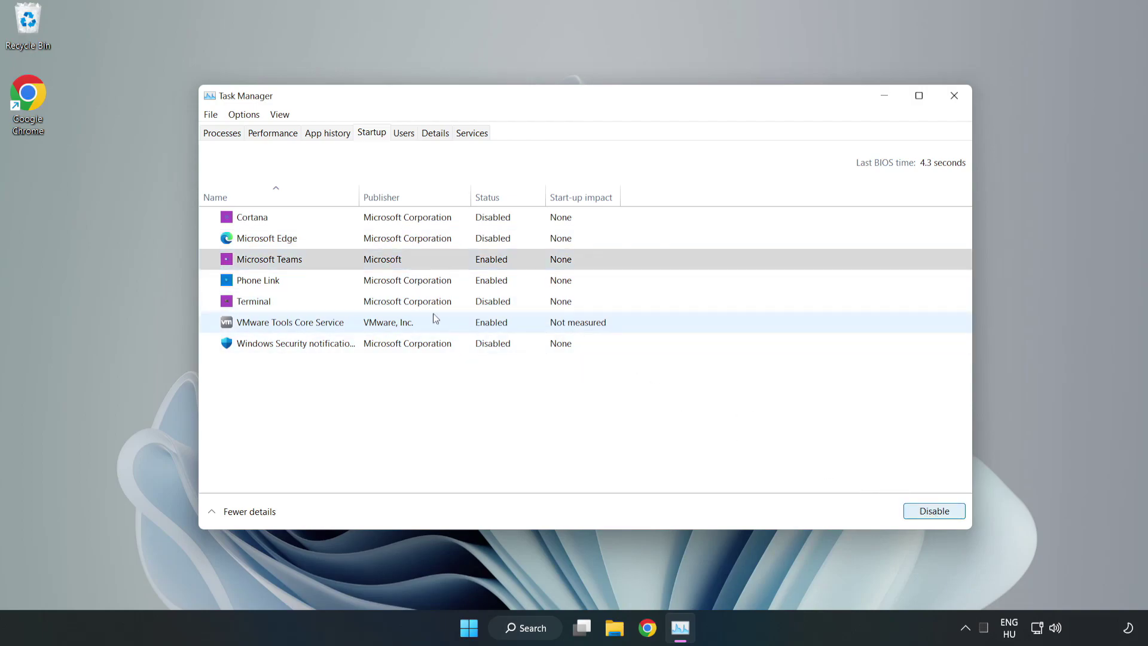
left_click(382, 281)
left_click(950, 513)
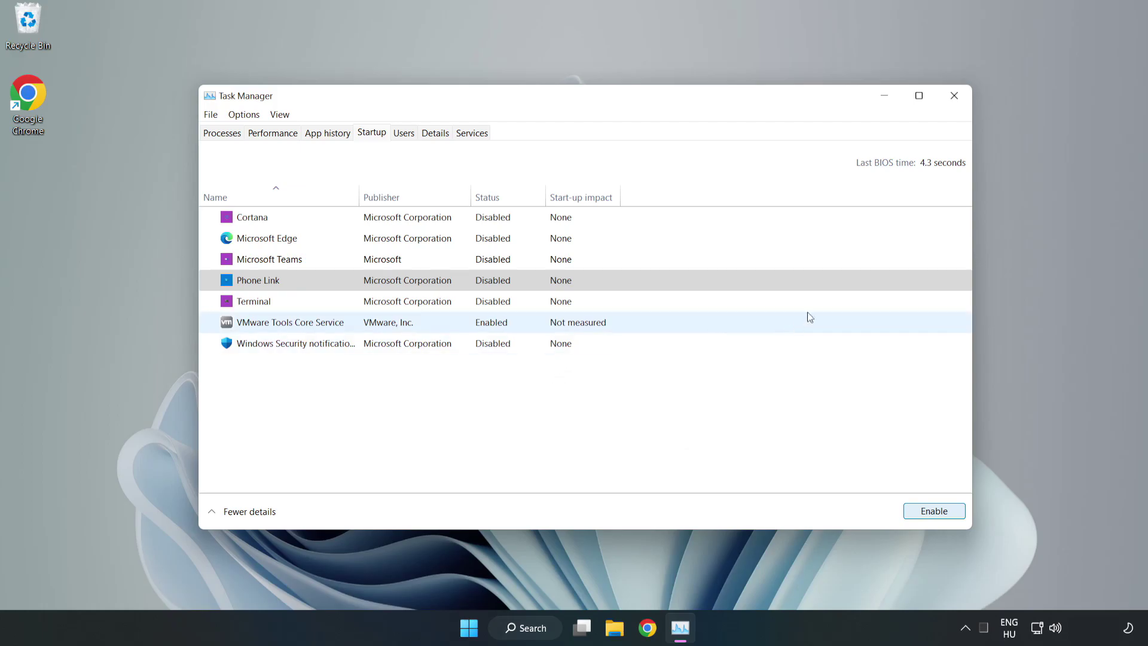
Step: Close Task Manager and open Windows Security by searching 'security'
left_click(954, 97)
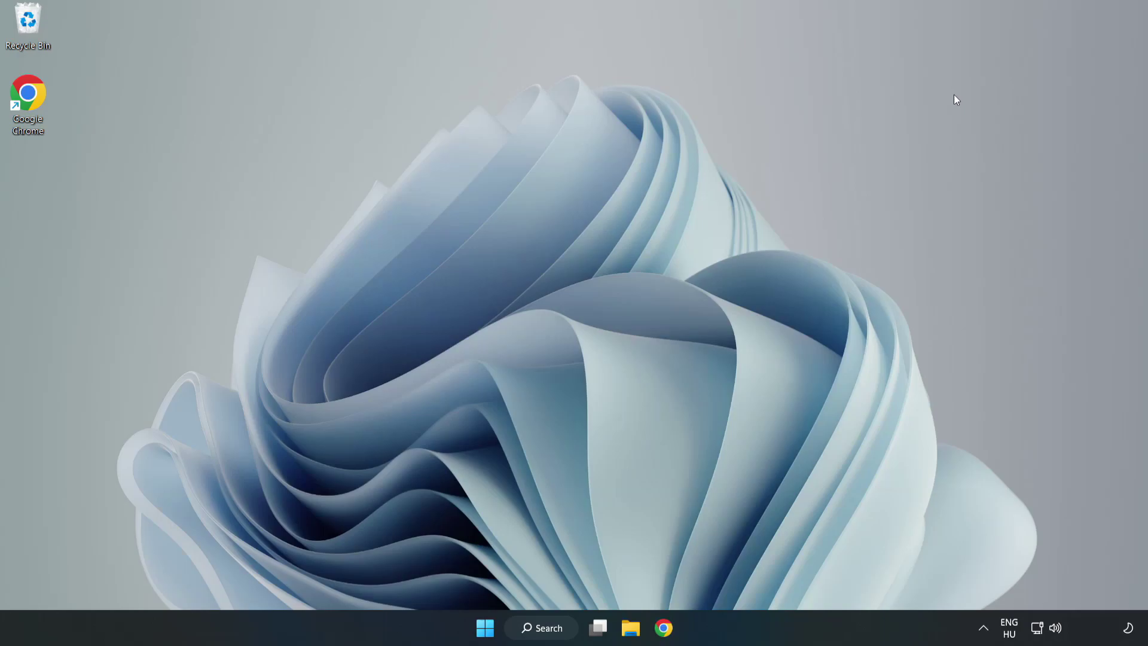
left_click(544, 634)
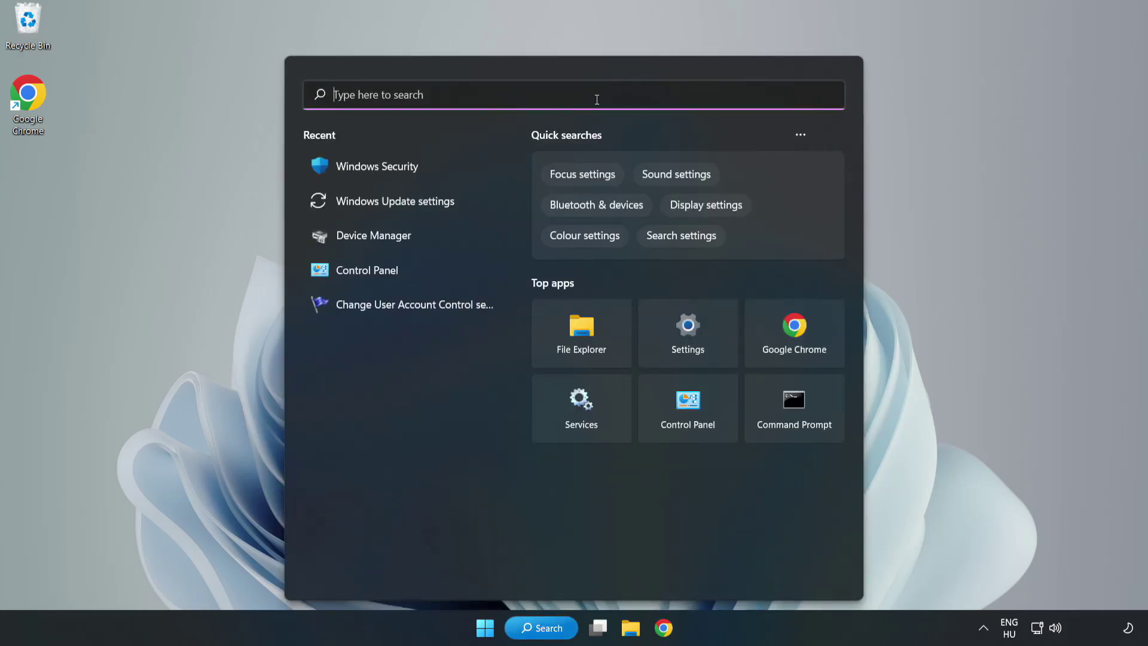
type("secu")
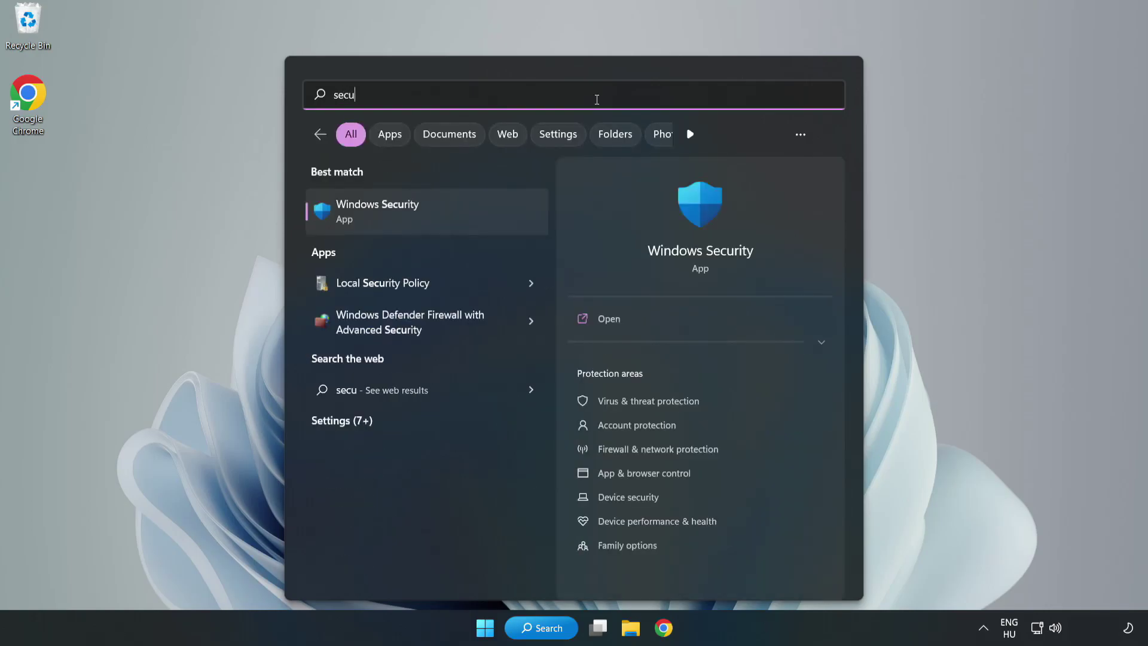
type("rity")
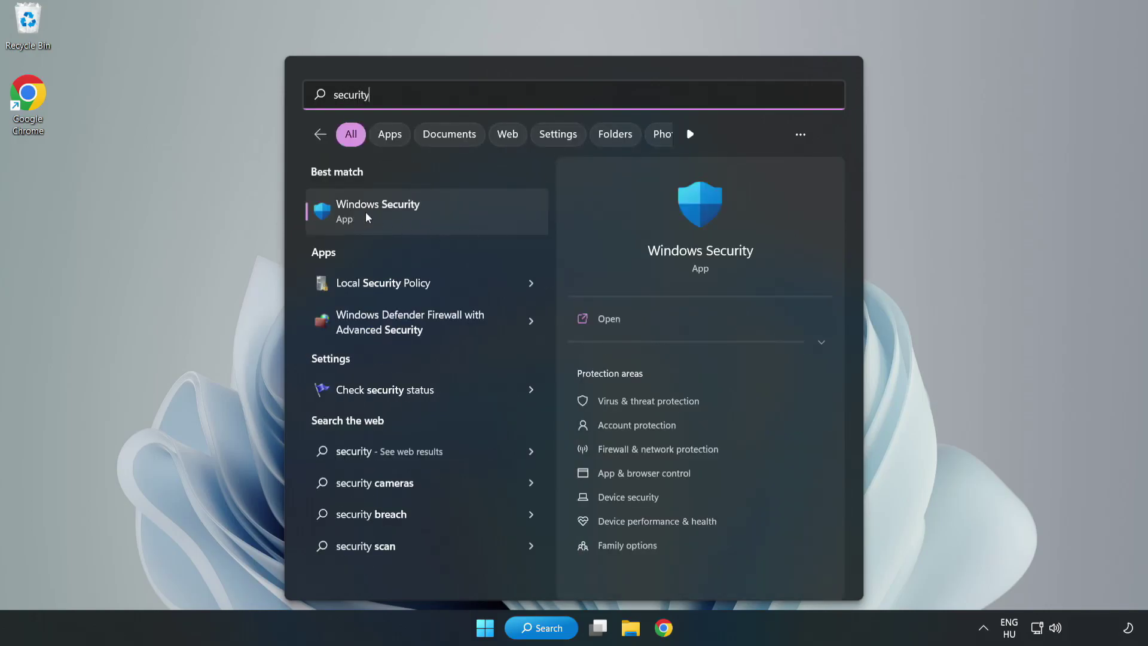
left_click(415, 221)
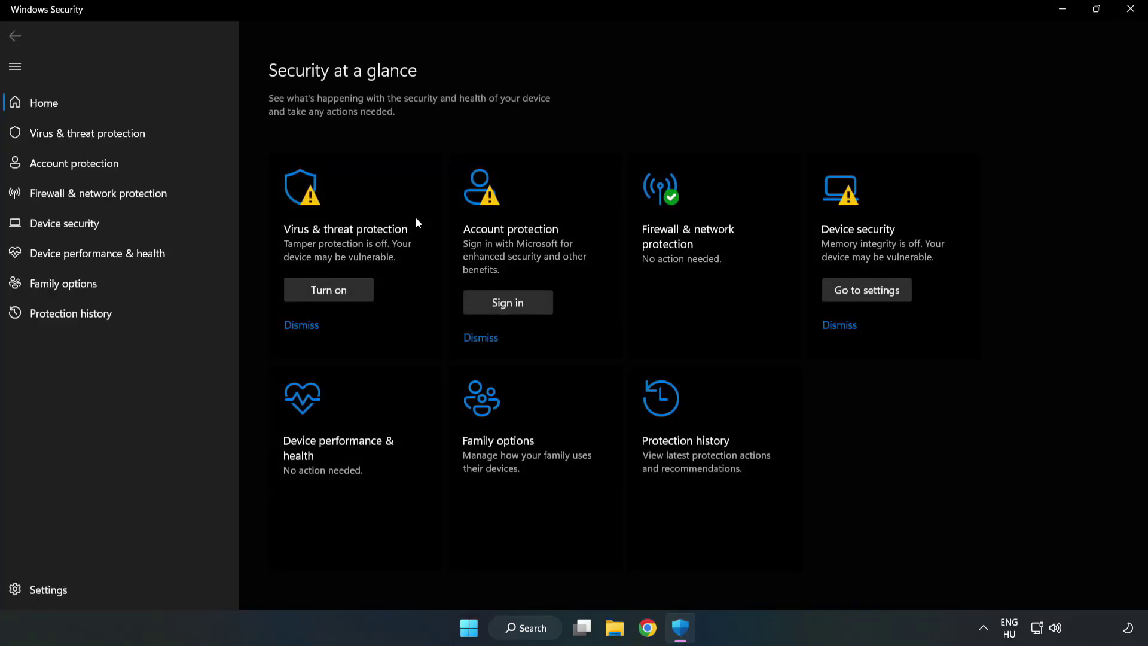
Step: Open the Virus & threat protection settings and scroll to the exclusions section
left_click(74, 138)
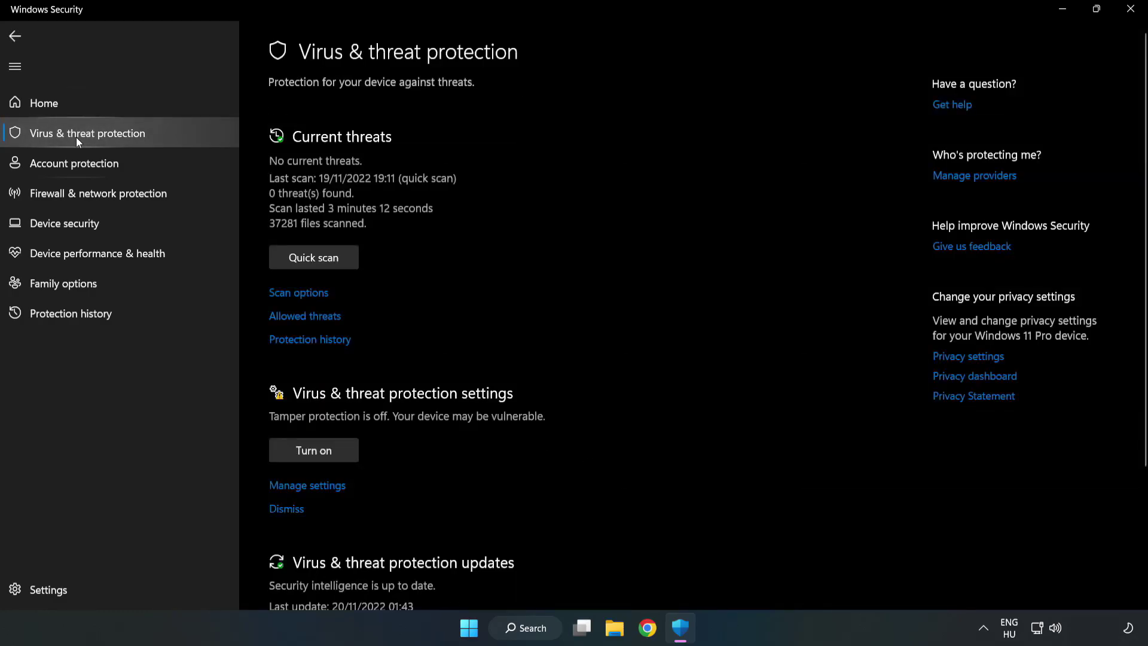
scroll(598, 232, "down", 3)
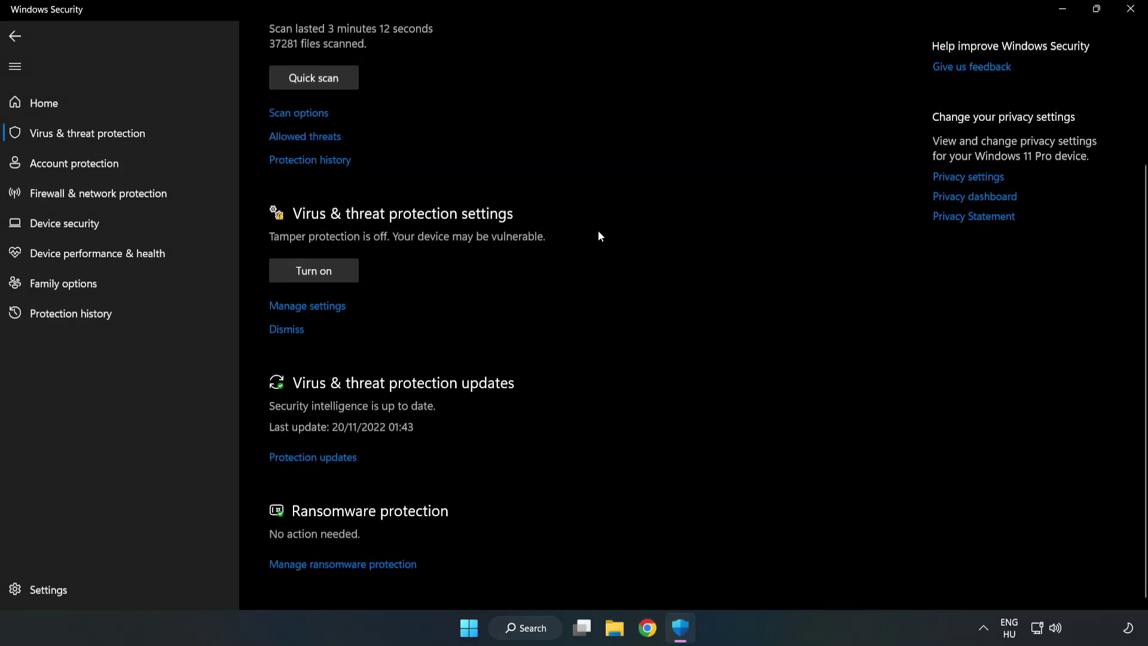
left_click(314, 308)
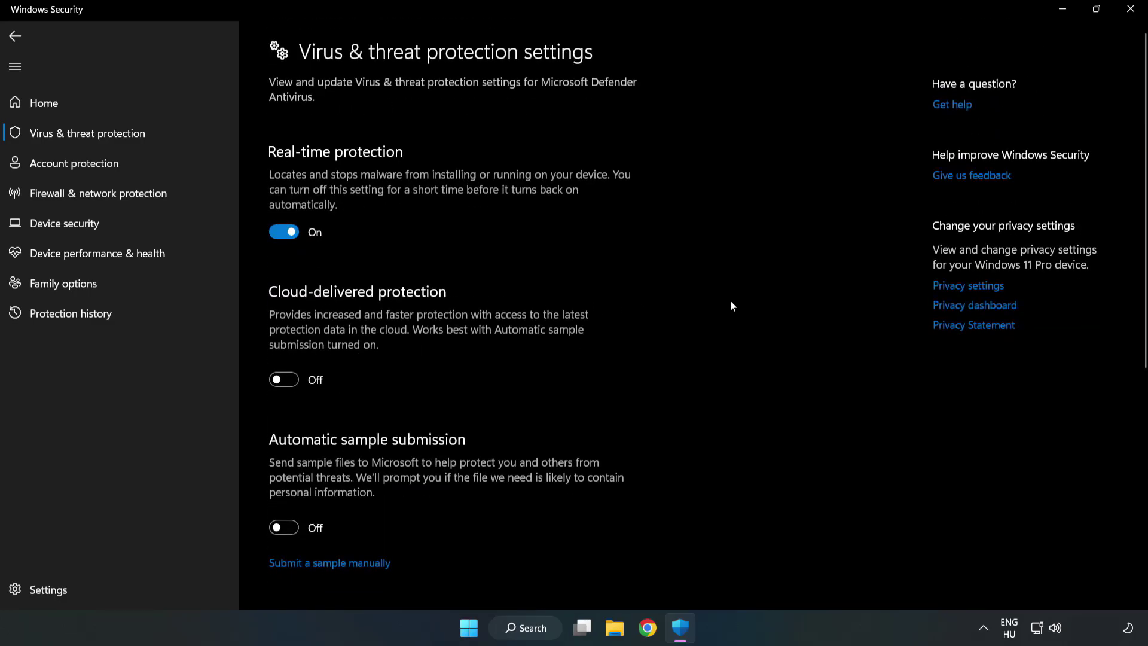
scroll(731, 301, "down", 6)
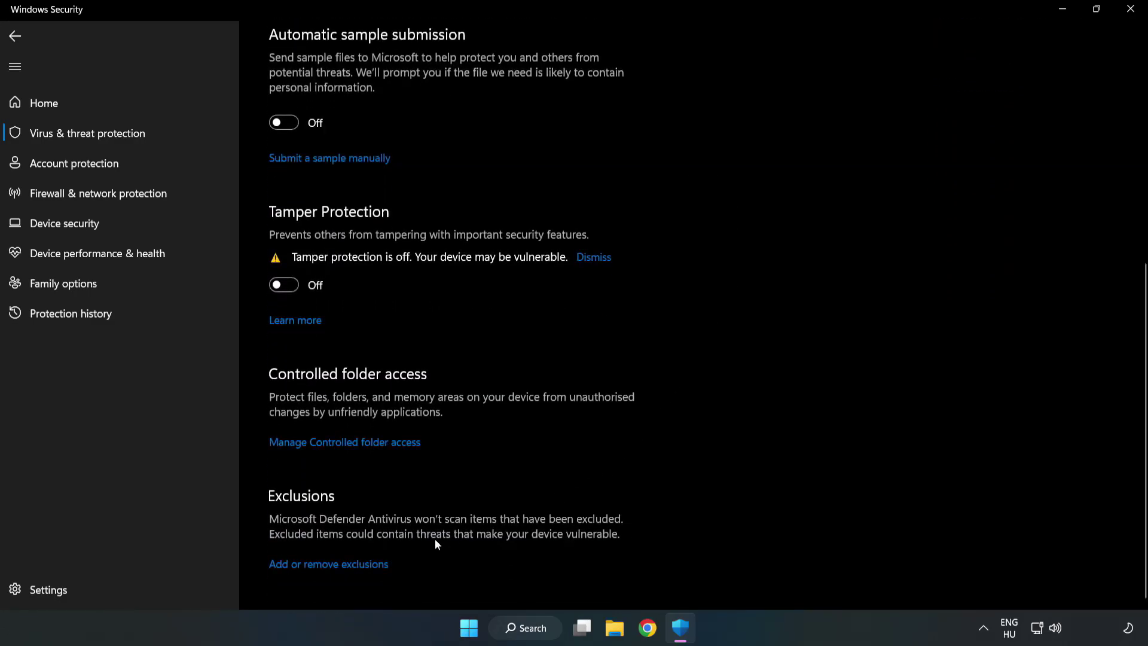
Step: Add a file exclusion for the shortcut in C:\Program Files (x86)\NOT WORKING APP, then close Windows Security
left_click(340, 565)
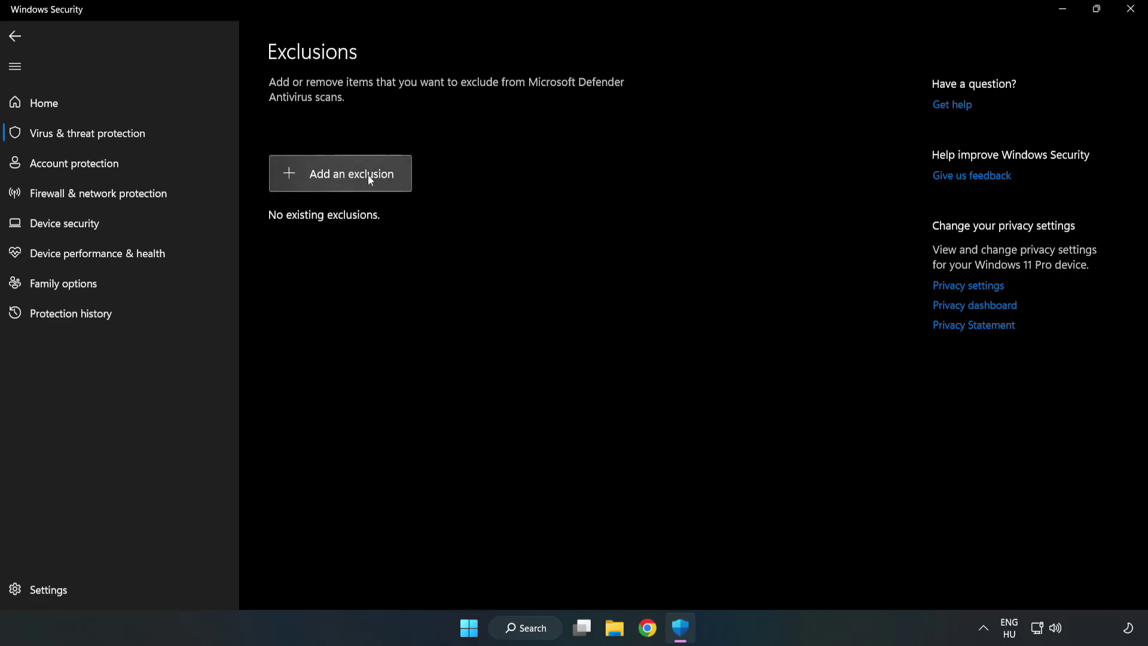
left_click(351, 180)
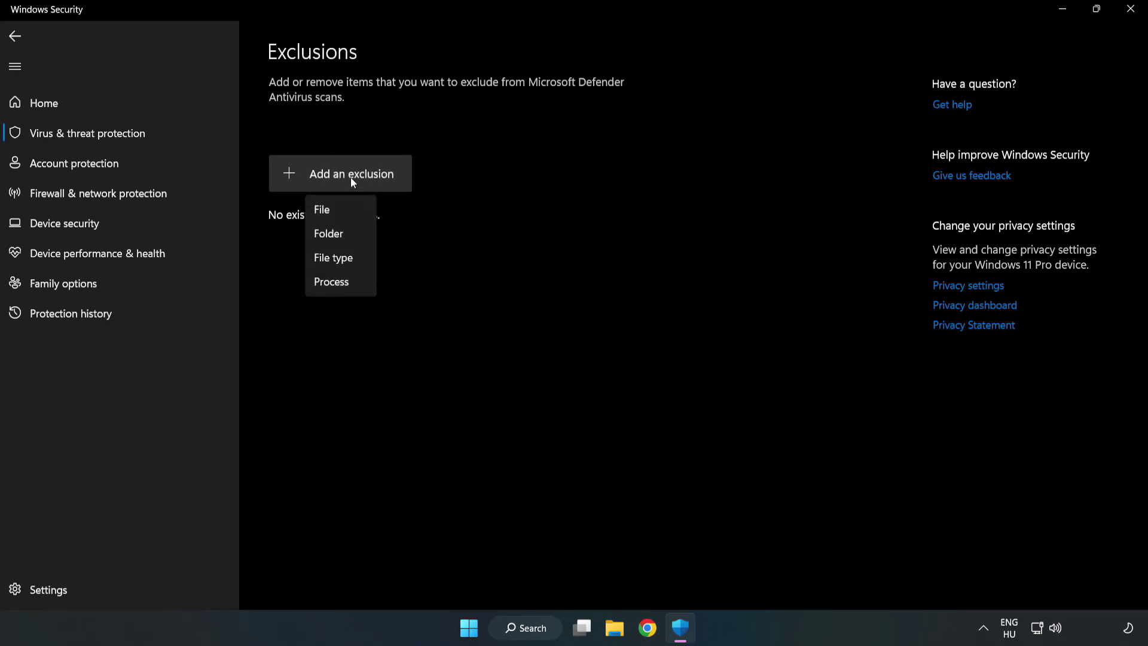
left_click(327, 211)
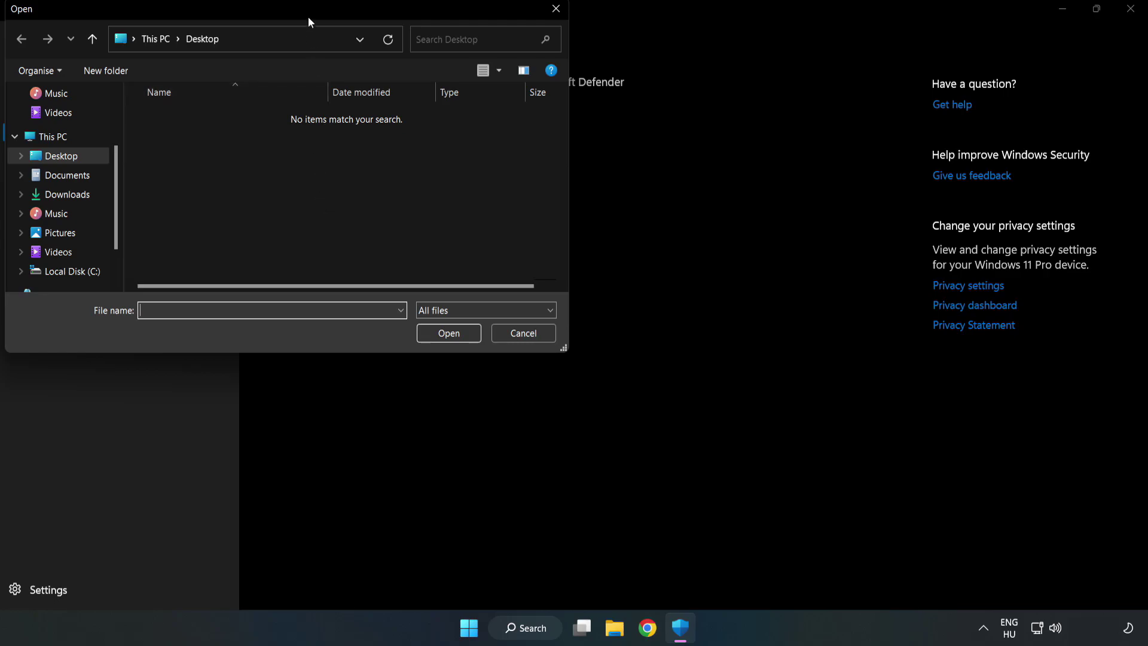
left_click_drag(307, 17, 528, 131)
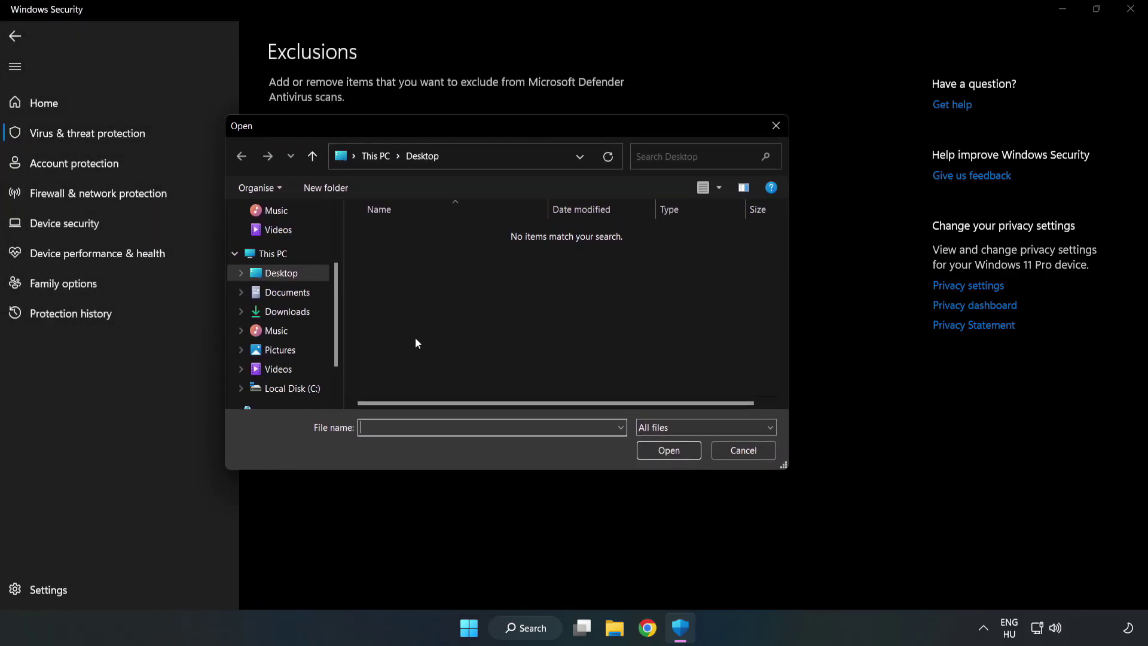
left_click(293, 388)
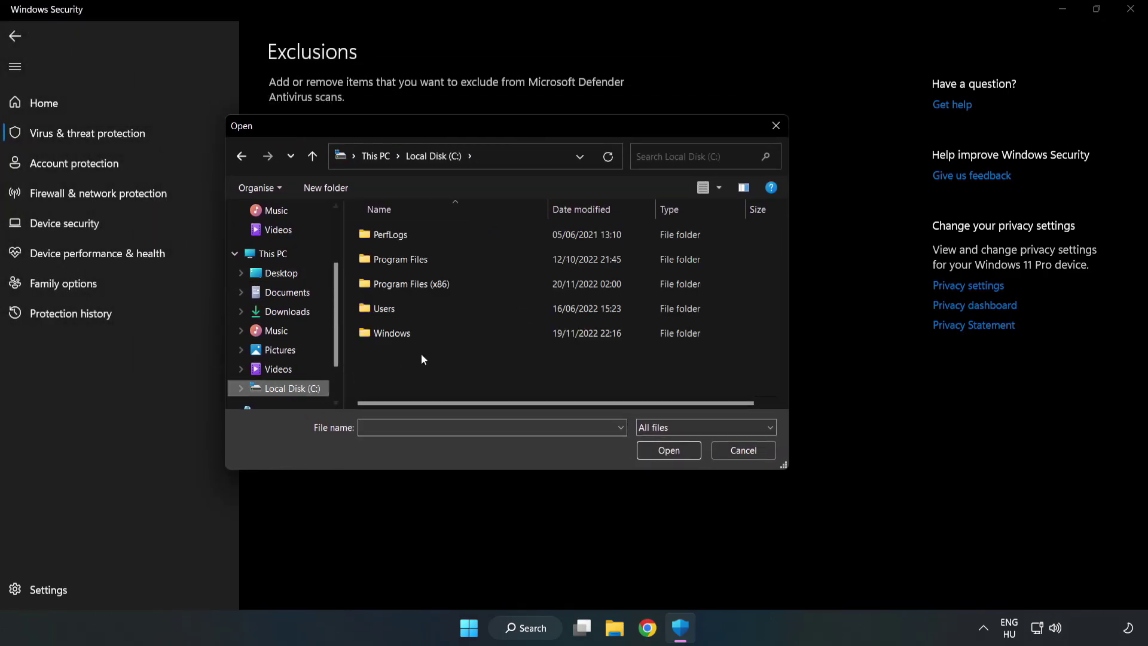
double_click(450, 285)
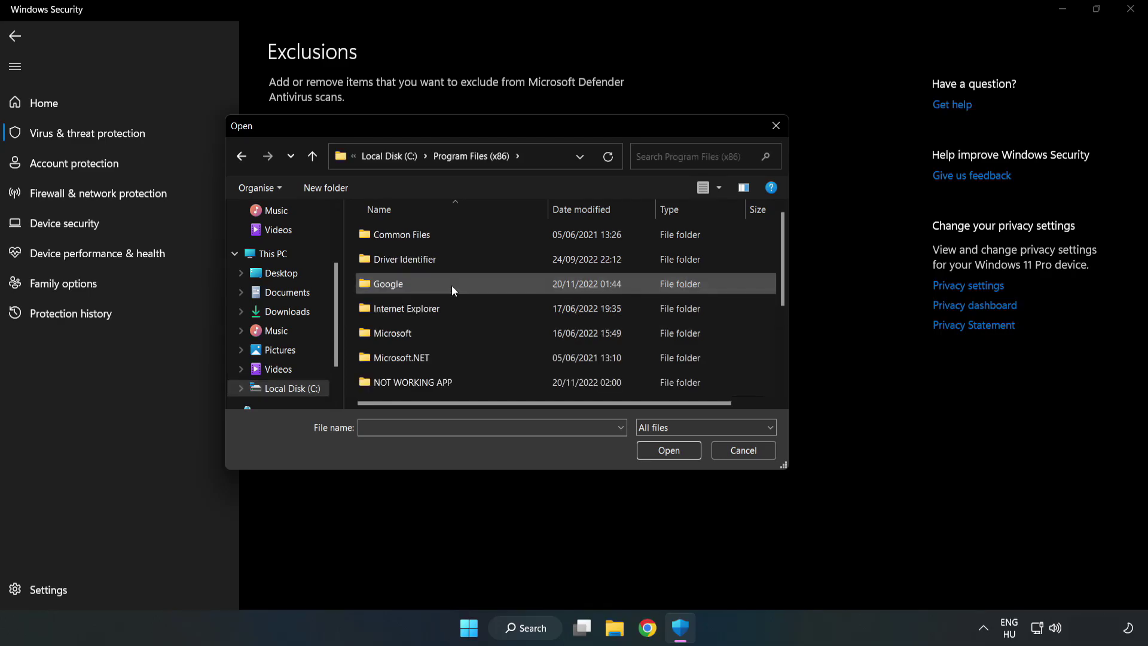
double_click(451, 379)
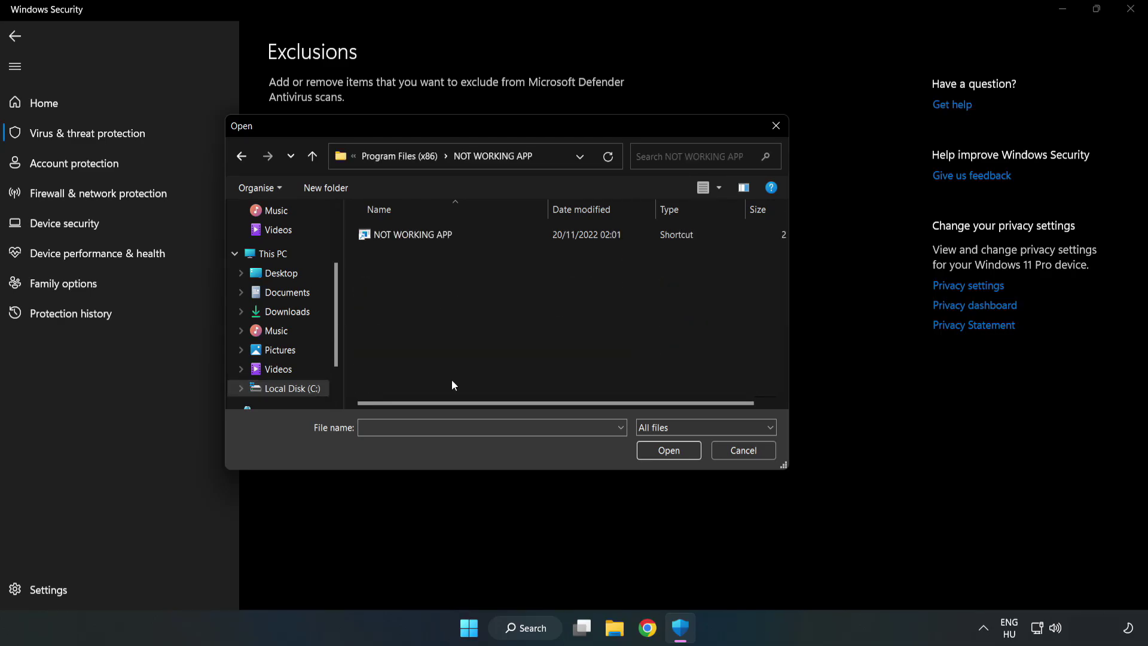
left_click(405, 235)
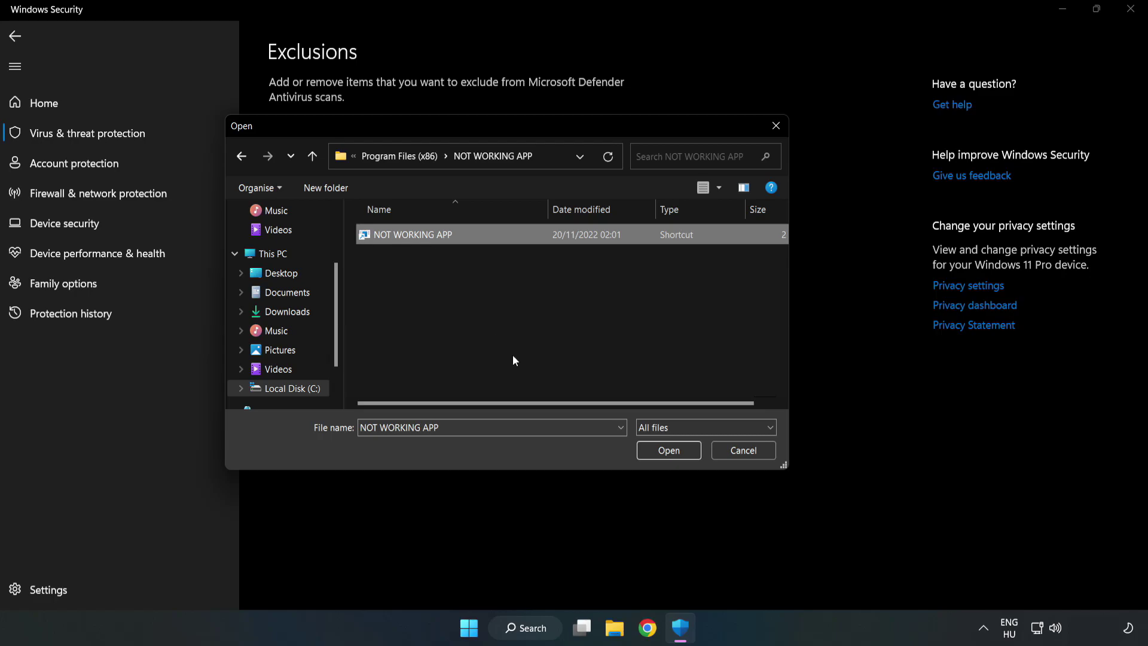
left_click(668, 452)
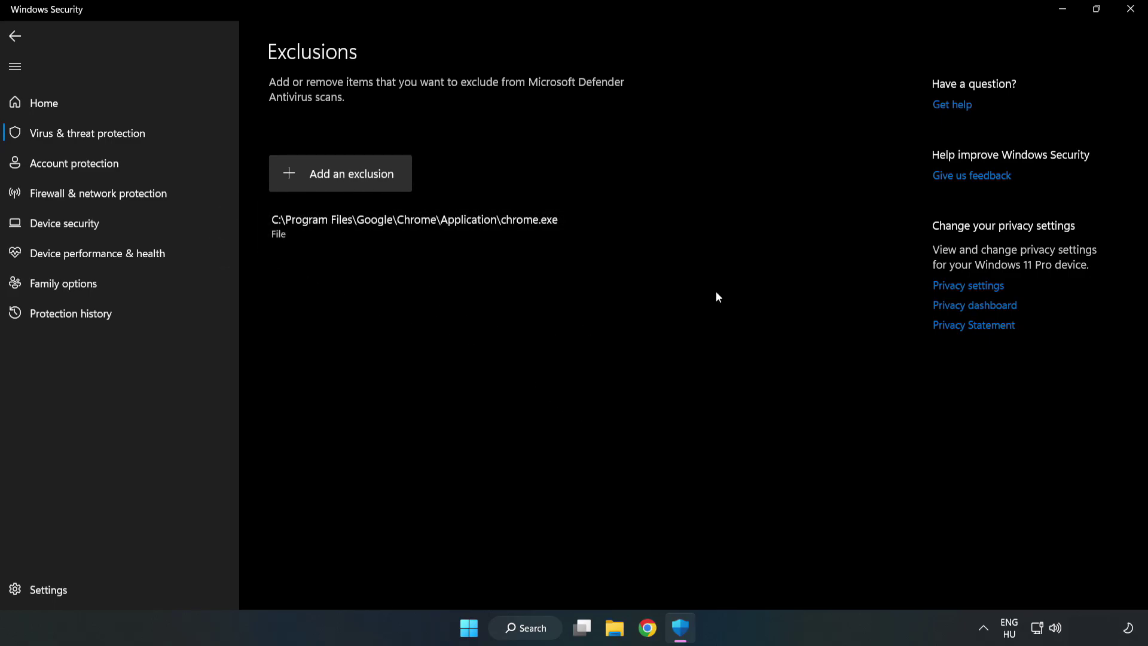
left_click(1130, 15)
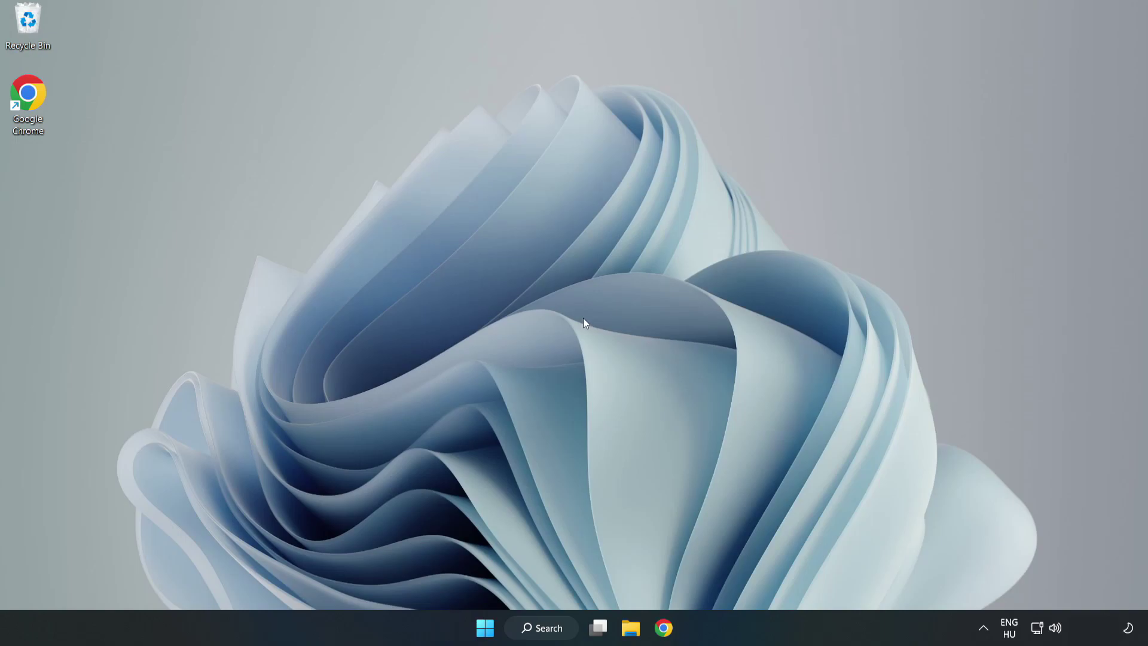
Step: Show the Windows power menu with Sleep, Shut down and Restart from the Start menu
left_click(485, 627)
left_click(760, 576)
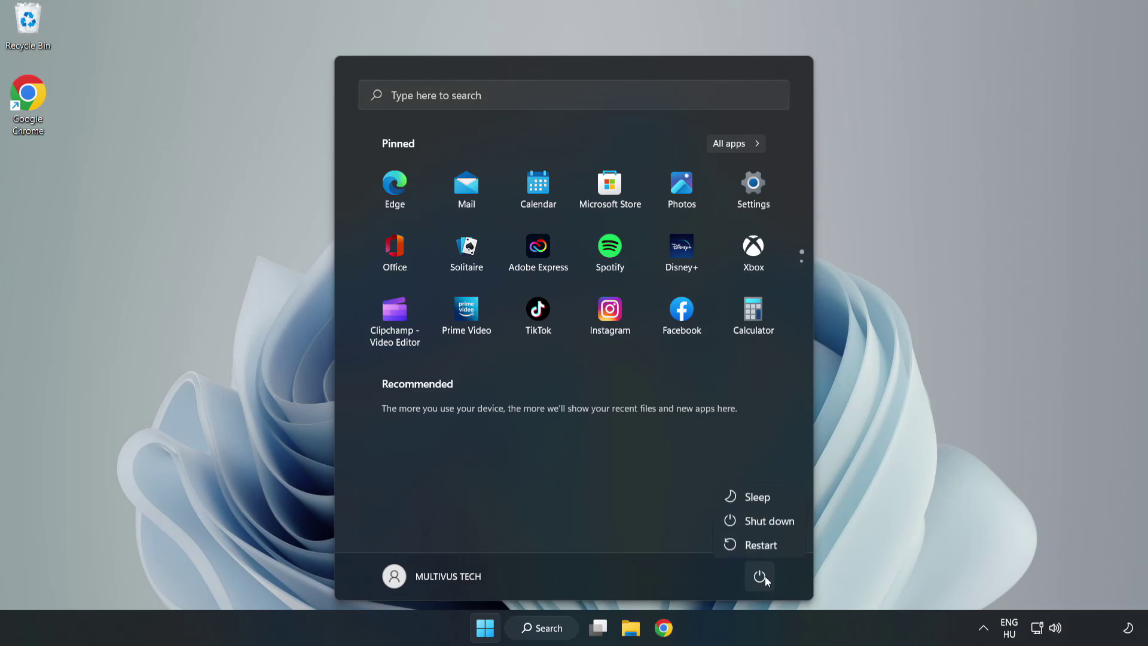